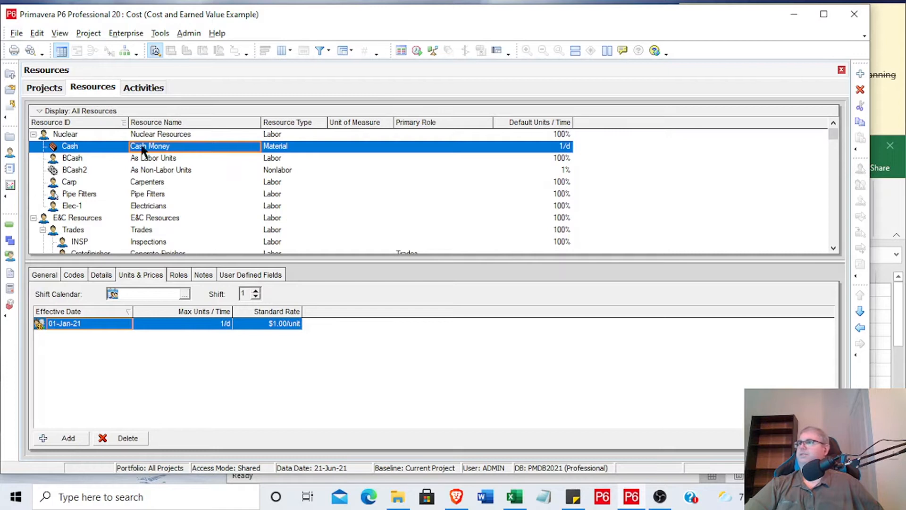
- Add a new resource under Nuclear with the ID "New Cash" and the name "New Cash Money Resource"
left_click(860, 74)
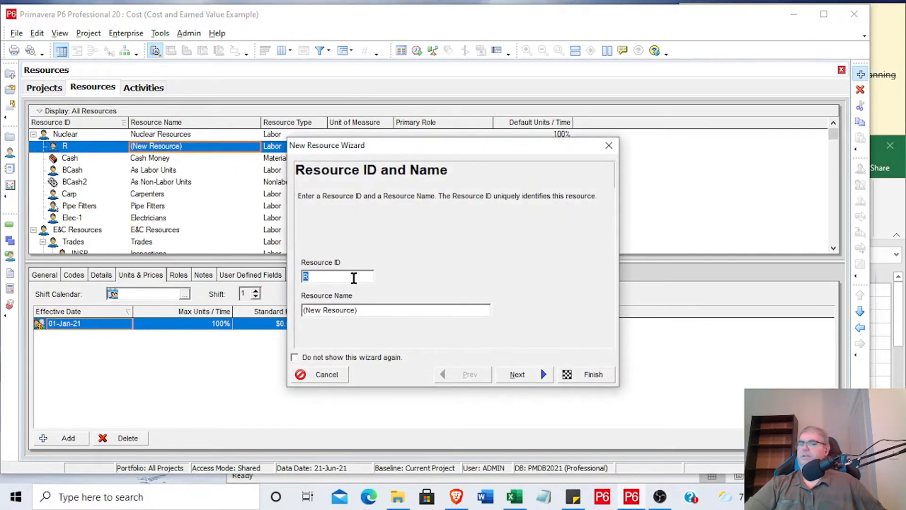
type("New Cash")
key("Tab")
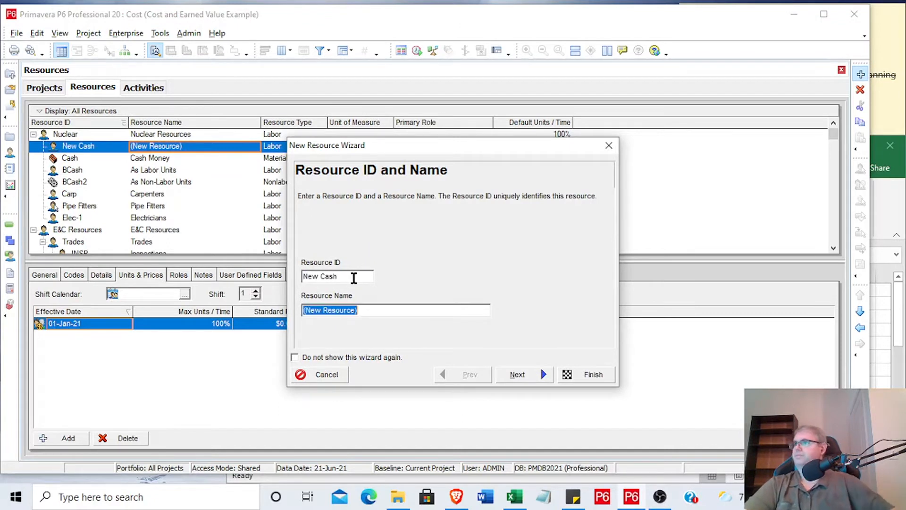
type("New Cash Money Resource")
key("Tab")
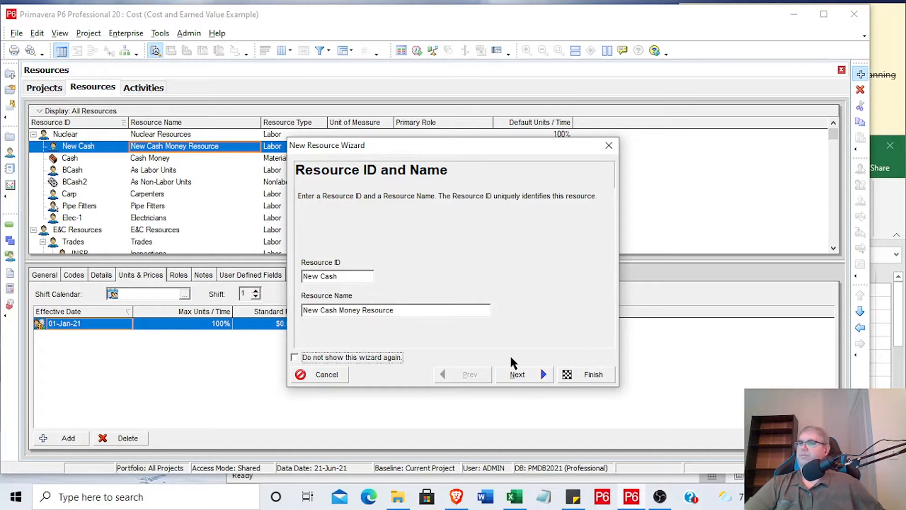
left_click(532, 373)
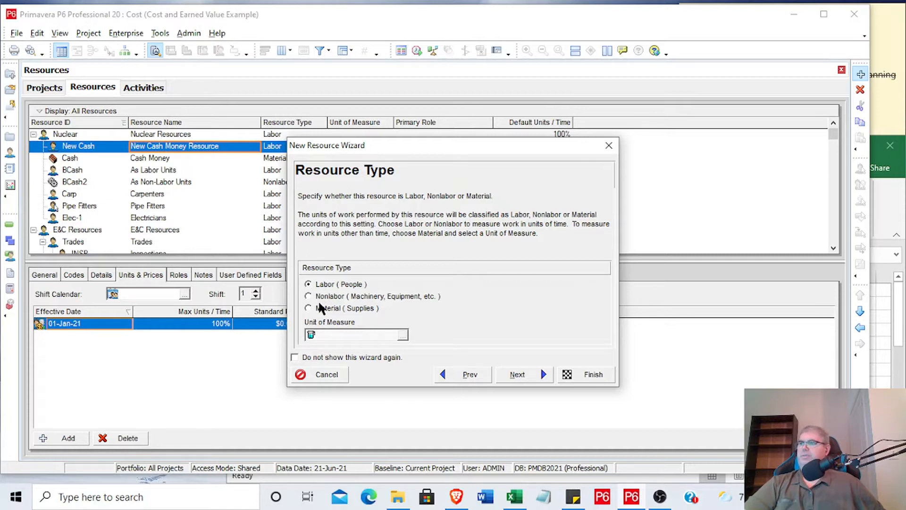
- Set the new resource's type to Material, leaving its unit of measure blank
left_click(338, 298)
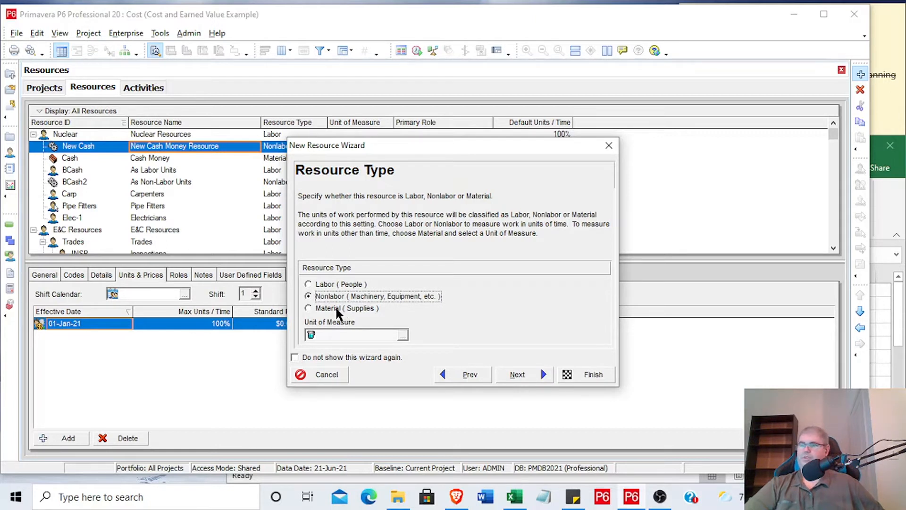
left_click(337, 309)
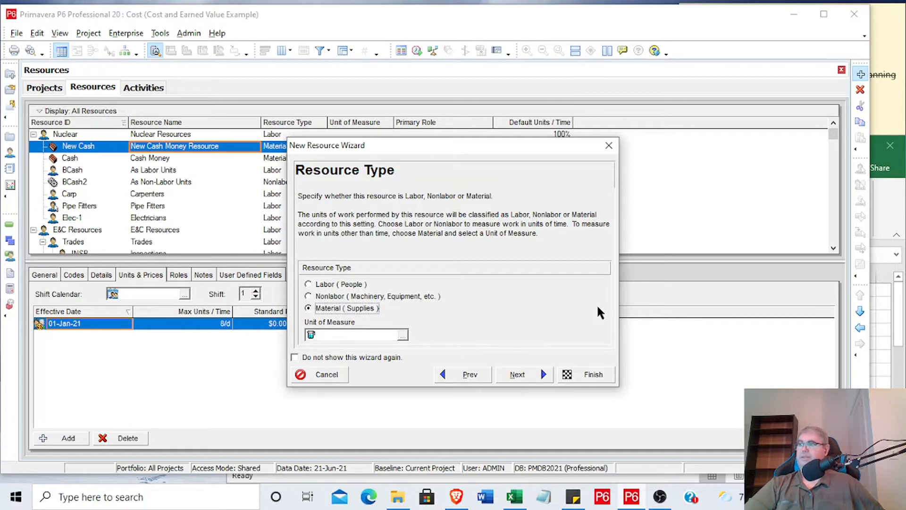
left_click(509, 368)
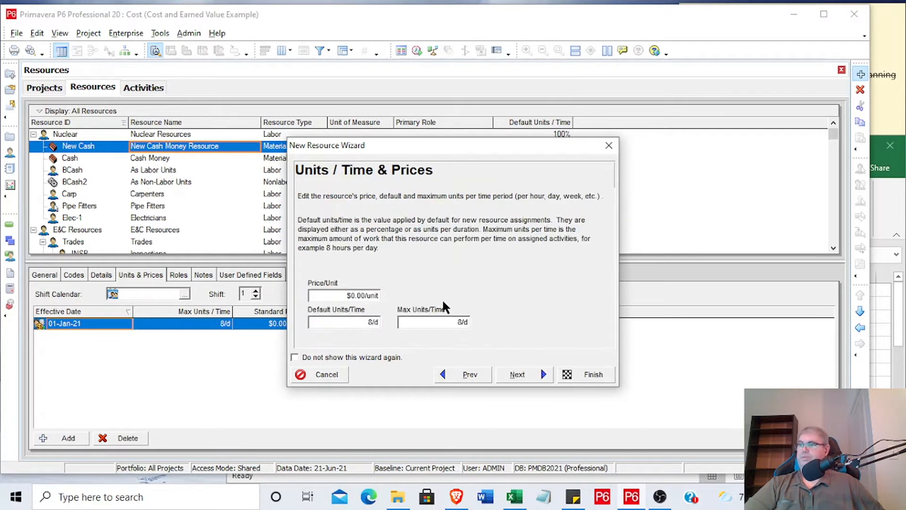
- Set the resource's price to $1.00 per unit and both default and maximum units per time to 1/d
left_click_drag(329, 295, 415, 293)
double_click(375, 295)
type("1")
key("Tab")
type("1")
key("Tab")
type("1")
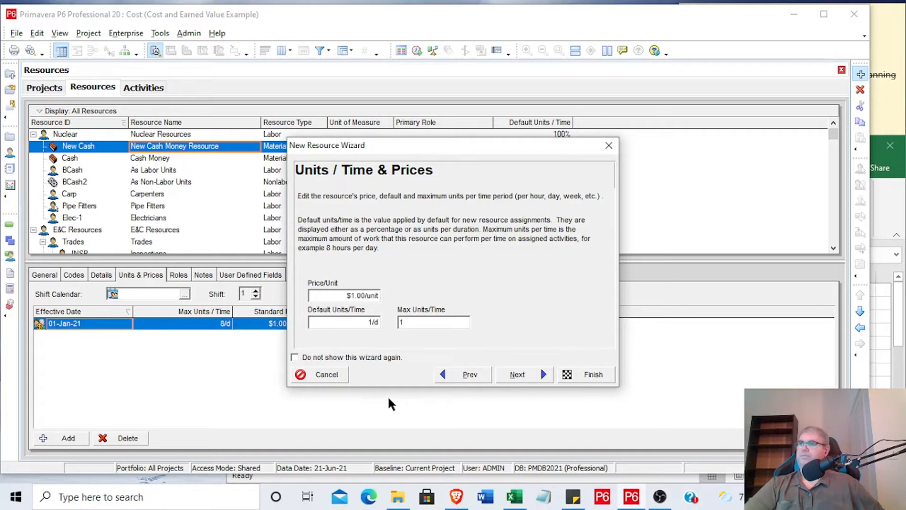
left_click(519, 374)
- Accept an existing calendar and auto-computed actuals for the resource, and finish creating it
left_click(521, 373)
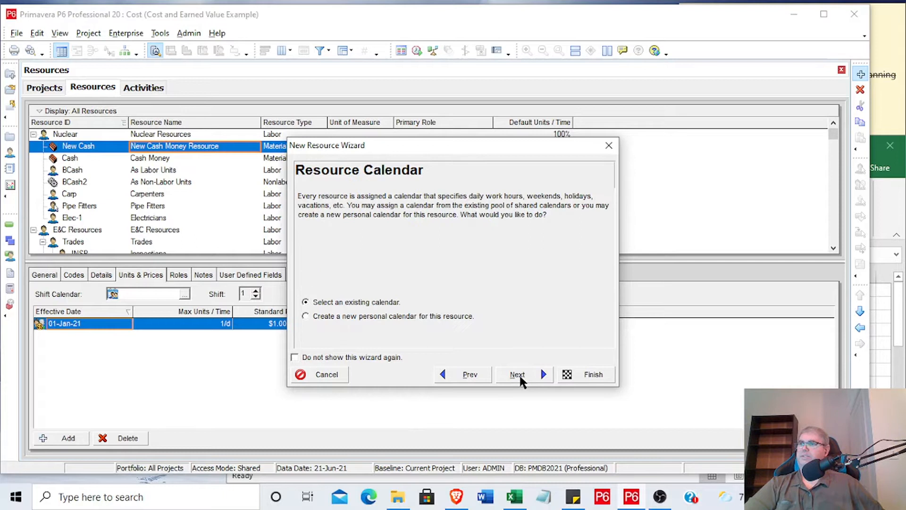
left_click(519, 373)
left_click(518, 374)
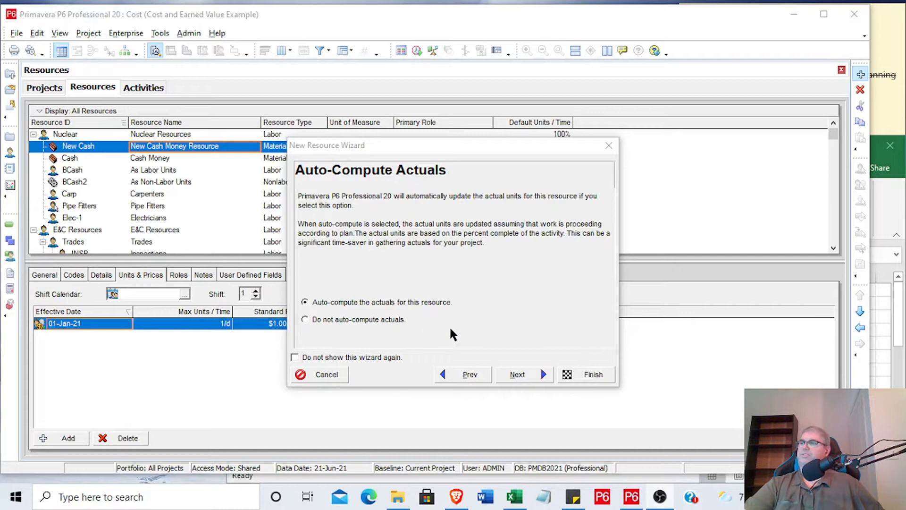
left_click(585, 375)
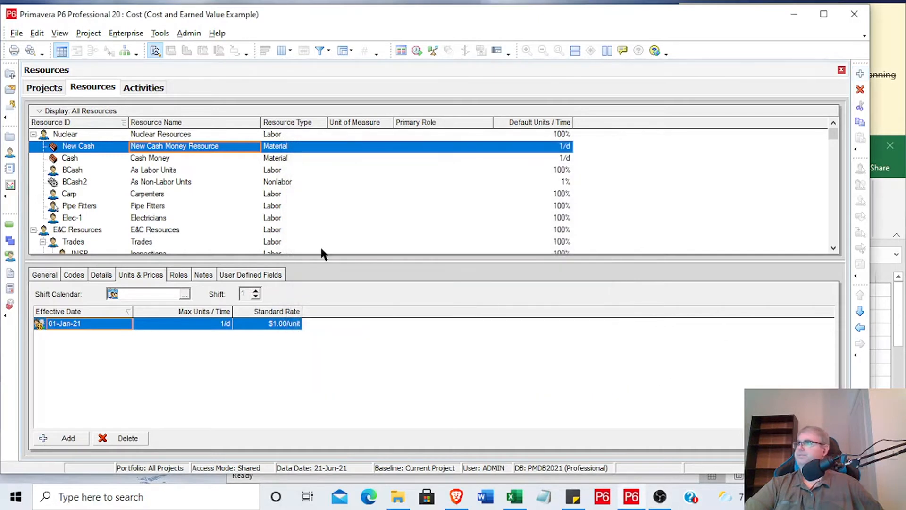
- Assign New Cash Money Resource from all active resources to activity A1030 Implementation
left_click(9, 226)
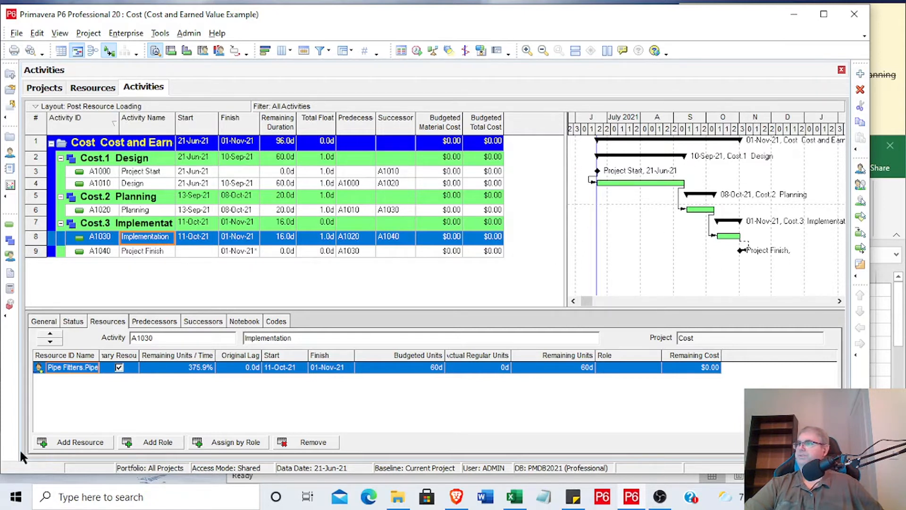
left_click(76, 443)
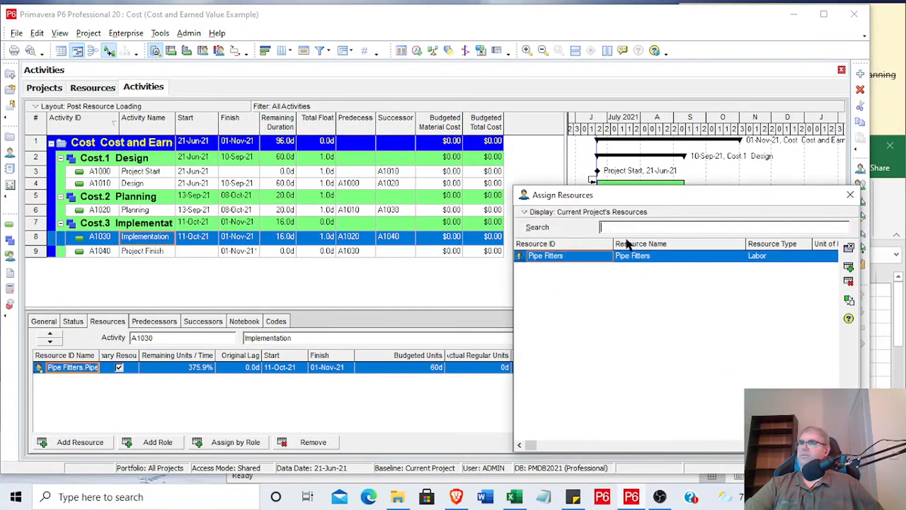
left_click(576, 212)
mouse_move(600, 259)
left_click(667, 257)
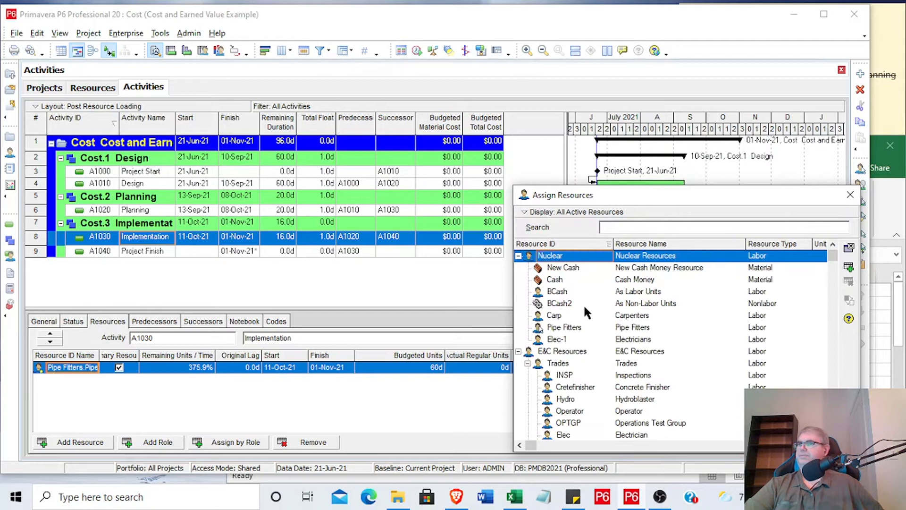
left_click(670, 264)
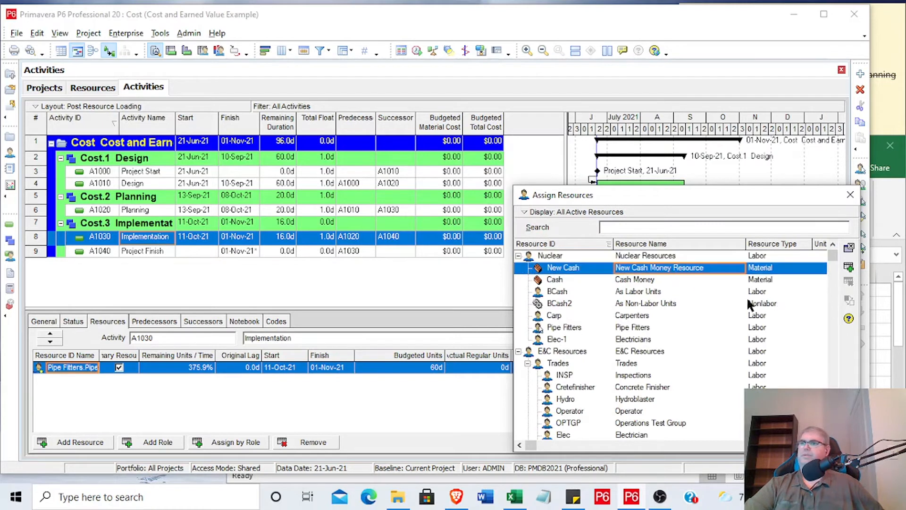
left_click(848, 267)
left_click(849, 195)
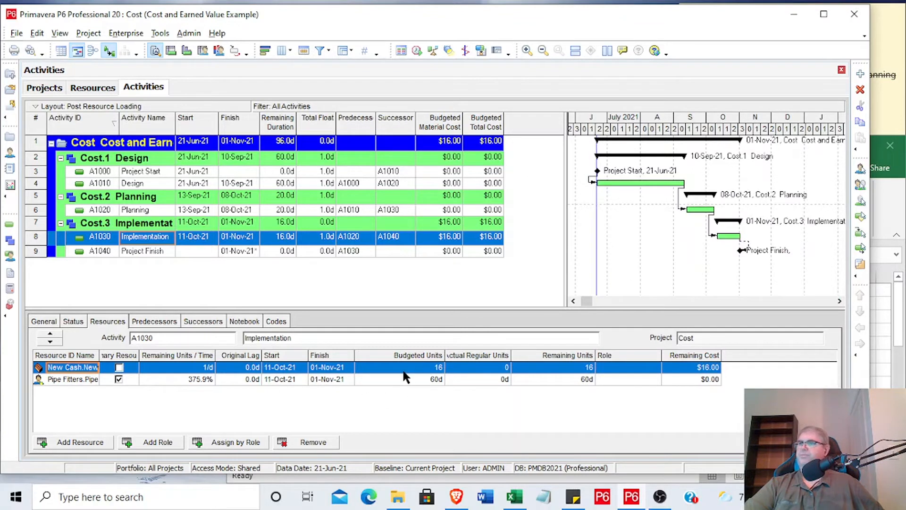
- Check Implementation's total cost in the Excel workbook and set the New Cash assignment's budgeted units to 120000 in Primavera P6
left_click(417, 369)
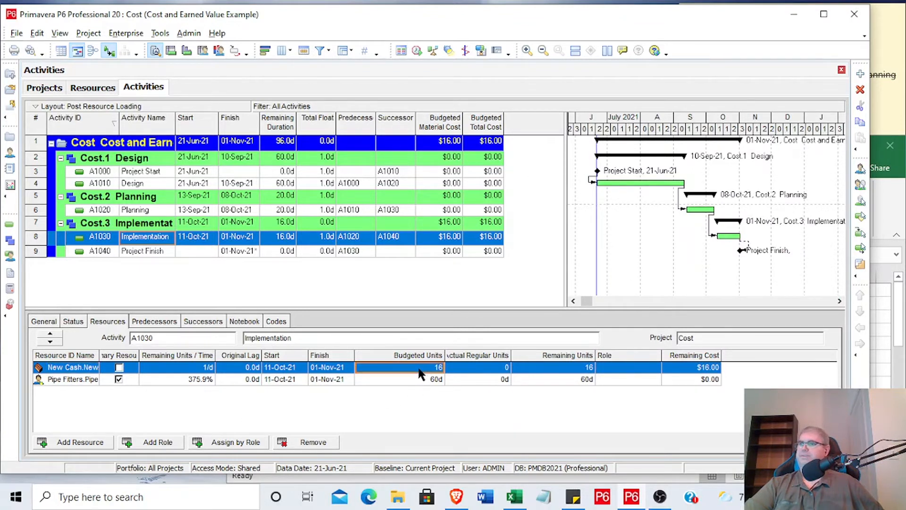
left_click(423, 370)
left_click(592, 419)
left_click(884, 384)
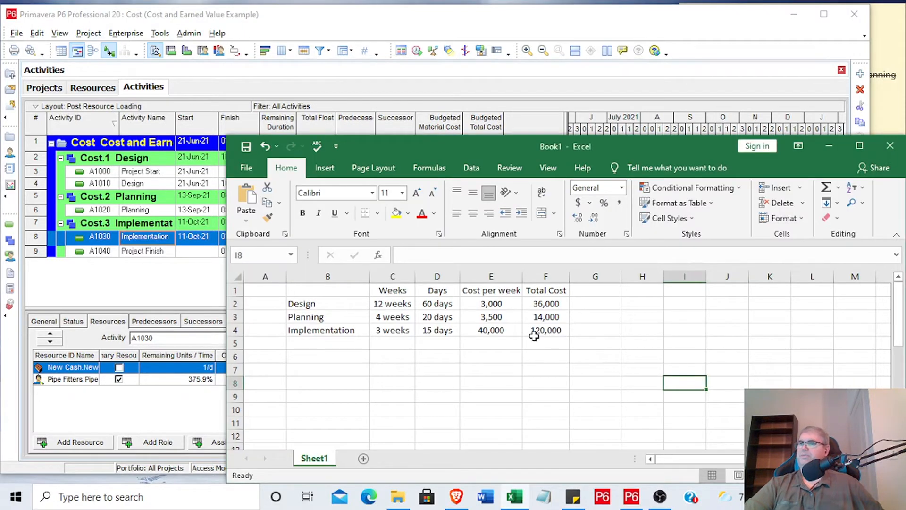
left_click(208, 281)
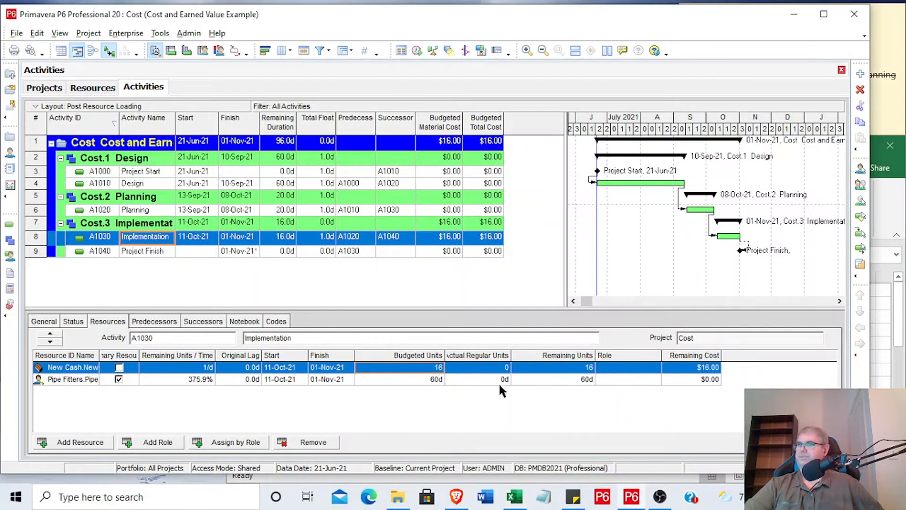
left_click(423, 368)
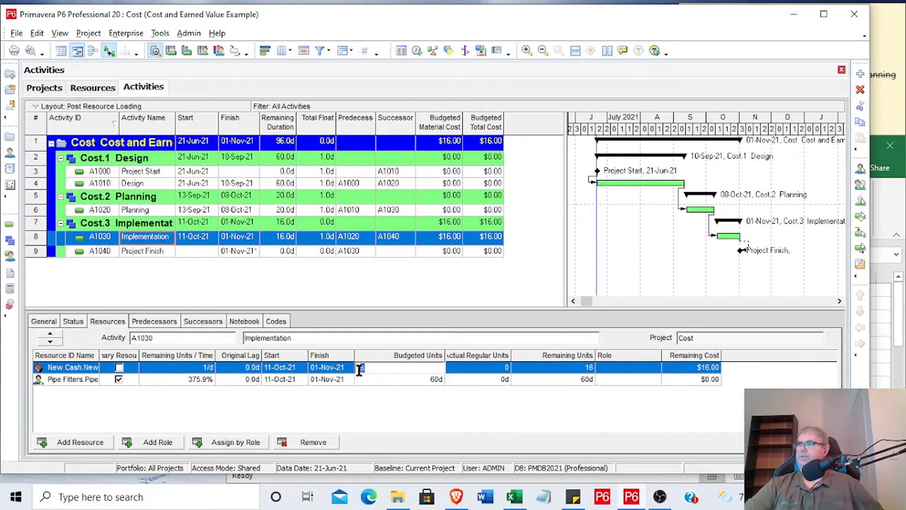
type("12")
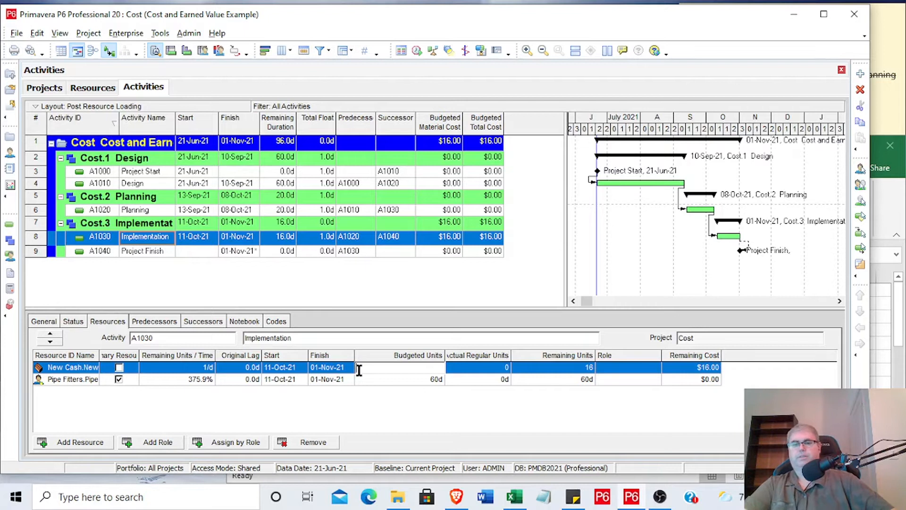
type("0000")
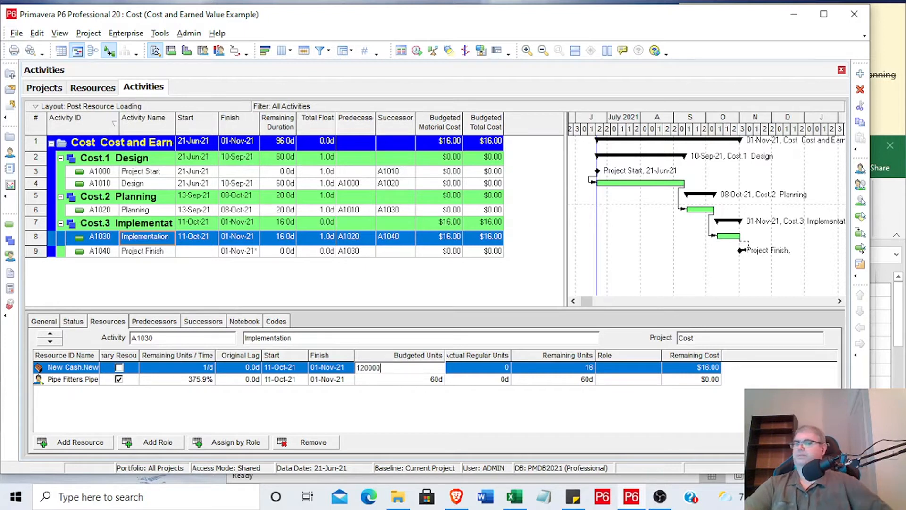
key("Tab")
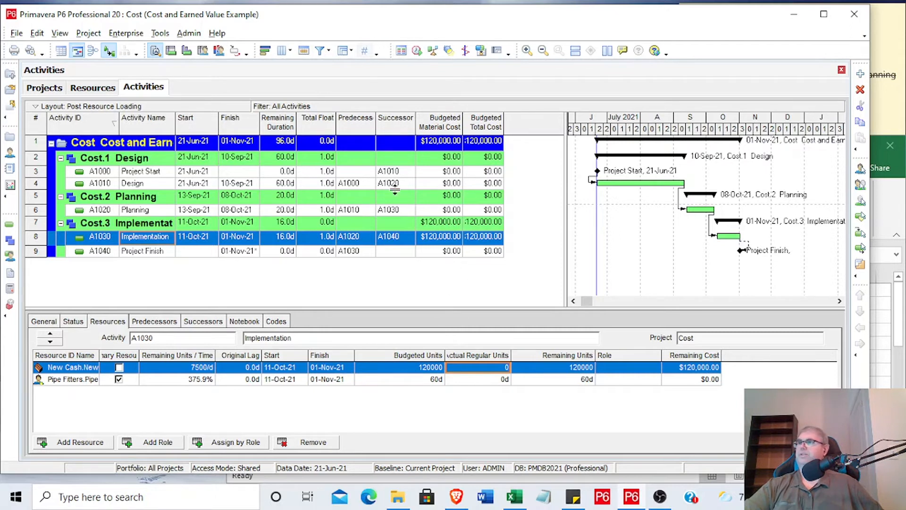
- Set the Implementation activity's finish date to 08-Nov-21 and reschedule the project
left_click(77, 321)
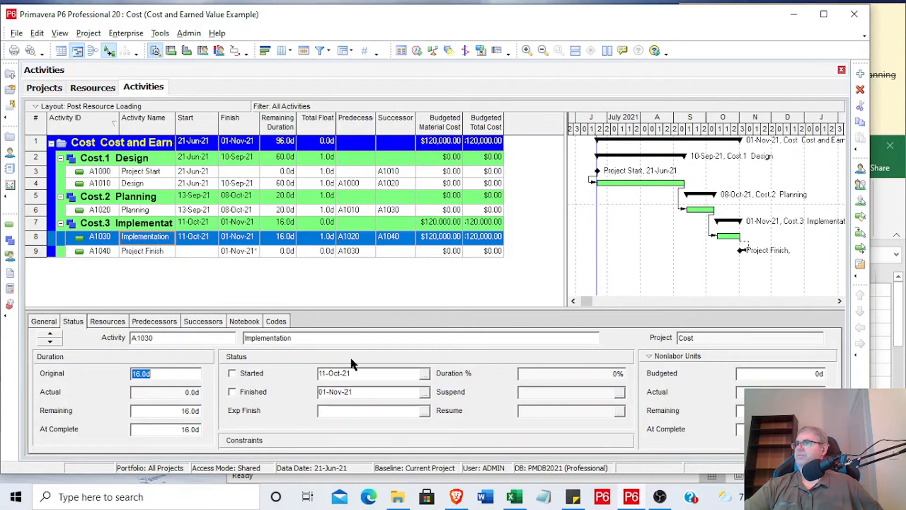
left_click(424, 392)
left_click(355, 233)
left_click(396, 369)
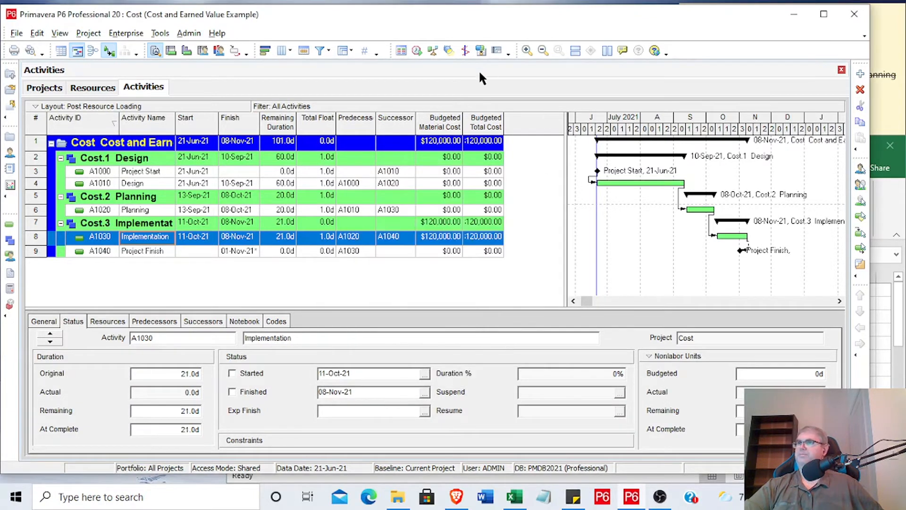
left_click(413, 50)
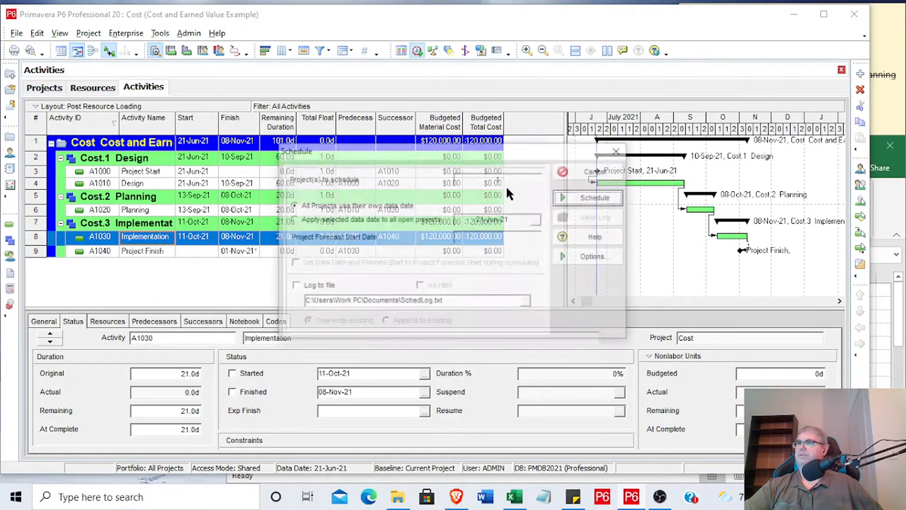
left_click(589, 199)
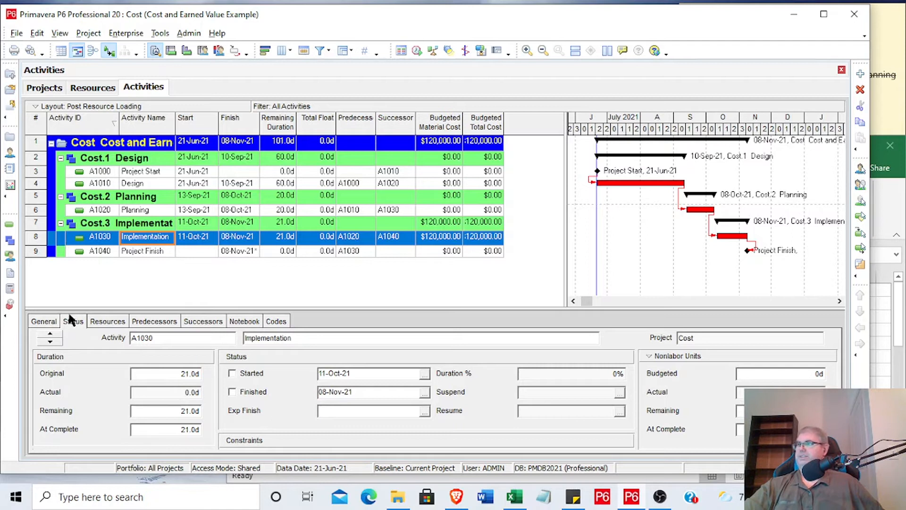
- Set the Implementation activity's budgeted material cost to $160,000 and reschedule the project
left_click(109, 322)
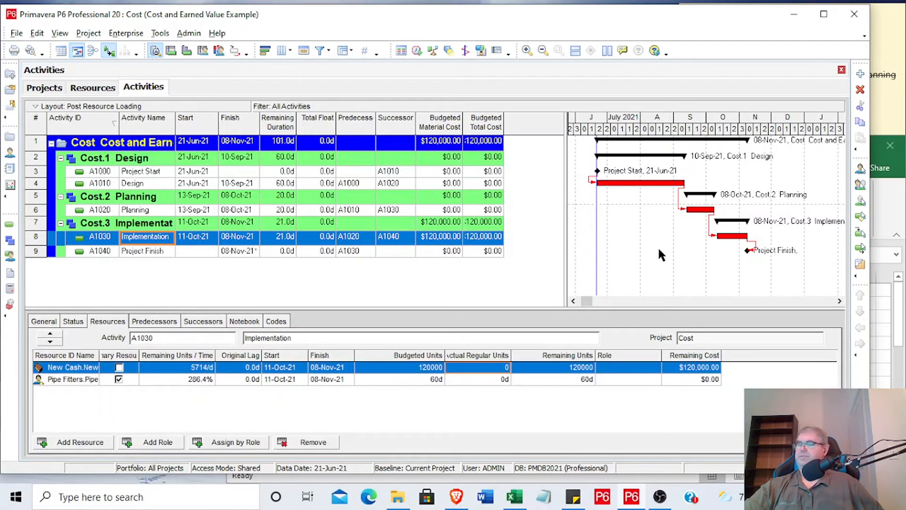
left_click(447, 241)
left_click(450, 240)
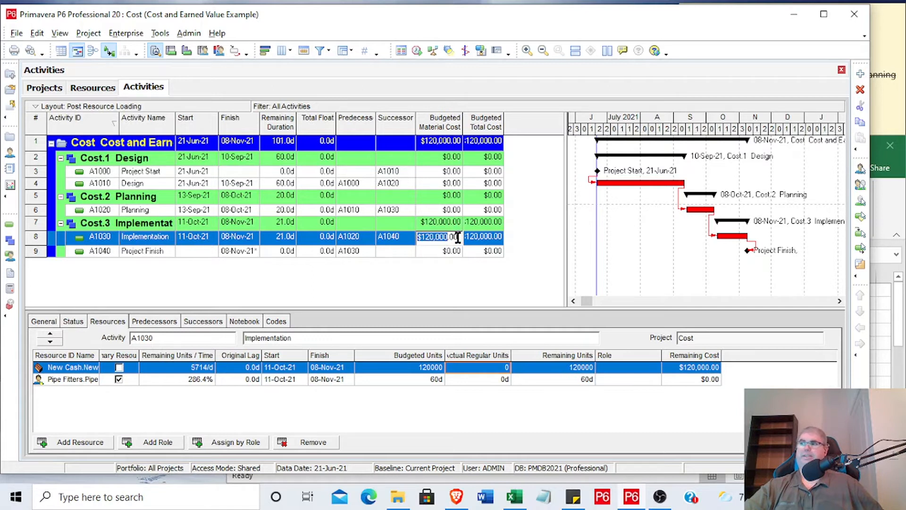
type("1600")
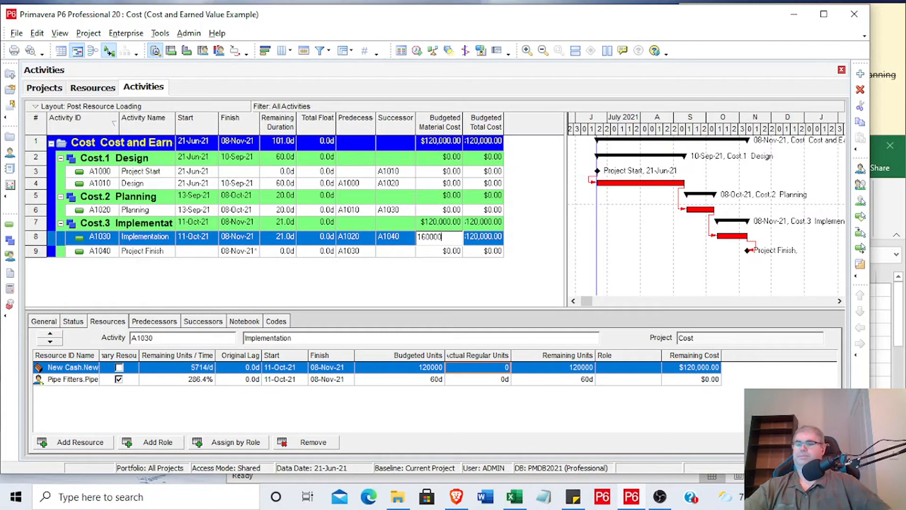
key("Tab")
left_click(438, 241)
left_click_drag(441, 240, 458, 237)
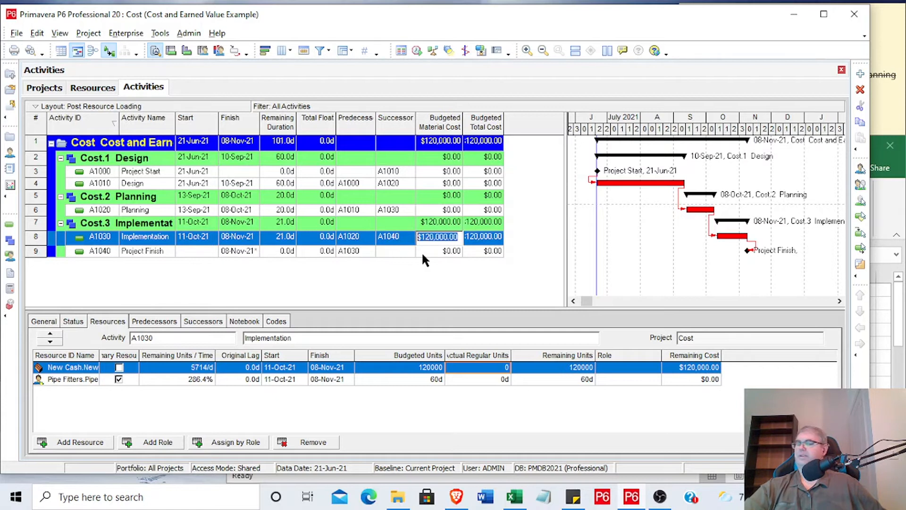
type("160,000")
key("Return")
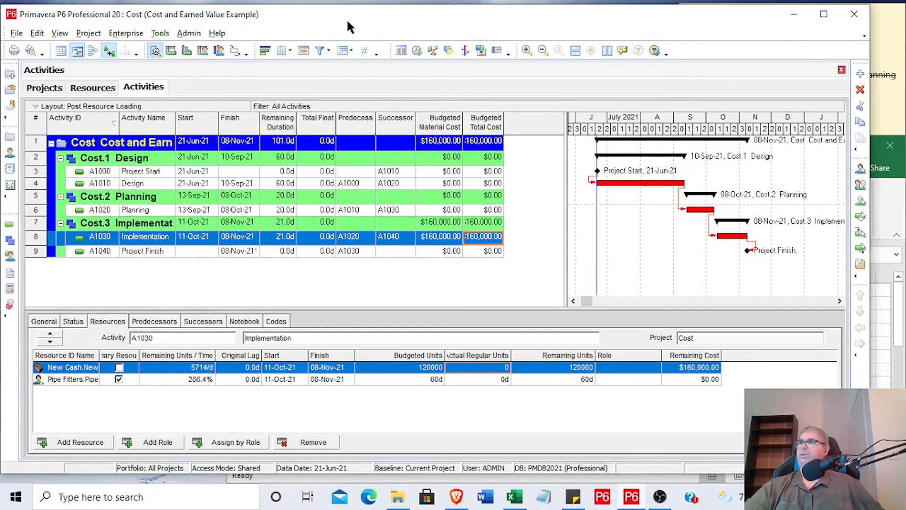
left_click(416, 50)
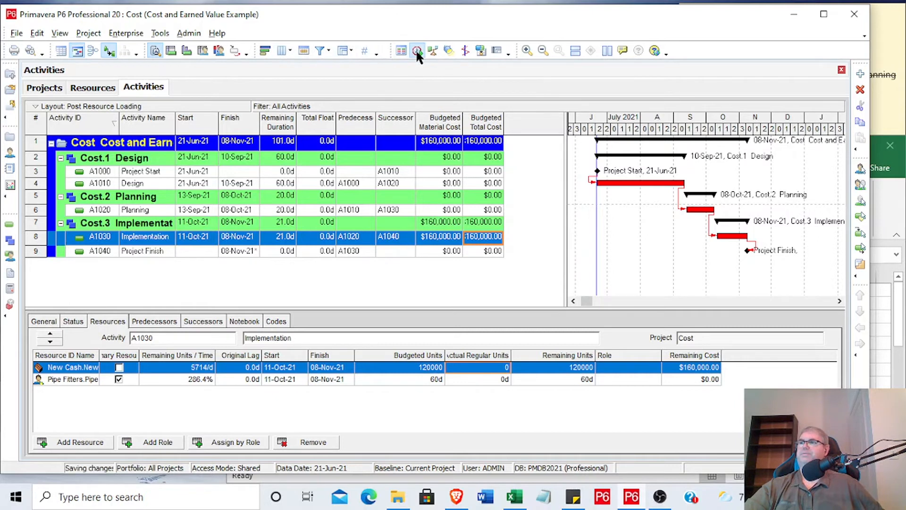
left_click(585, 196)
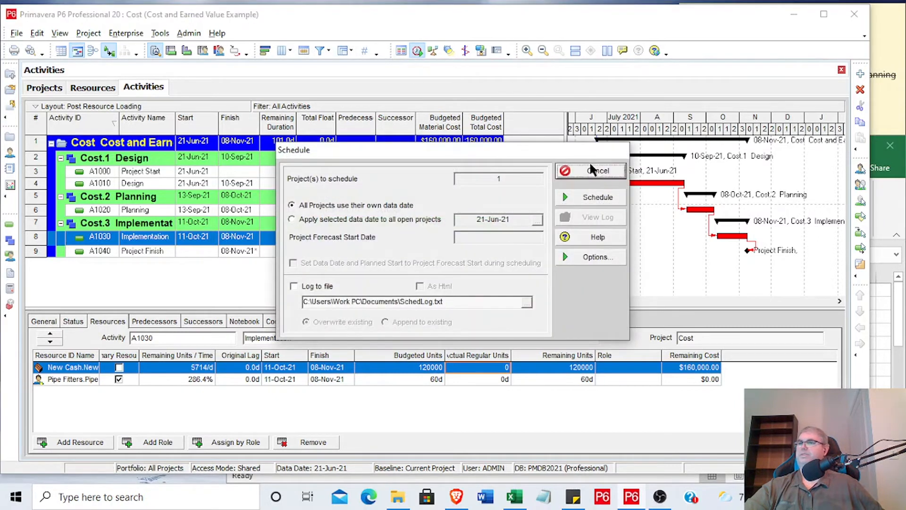
- Set the Implementation activity's finish date to 05-Nov-21
left_click(73, 321)
left_click(418, 392)
left_click(423, 392)
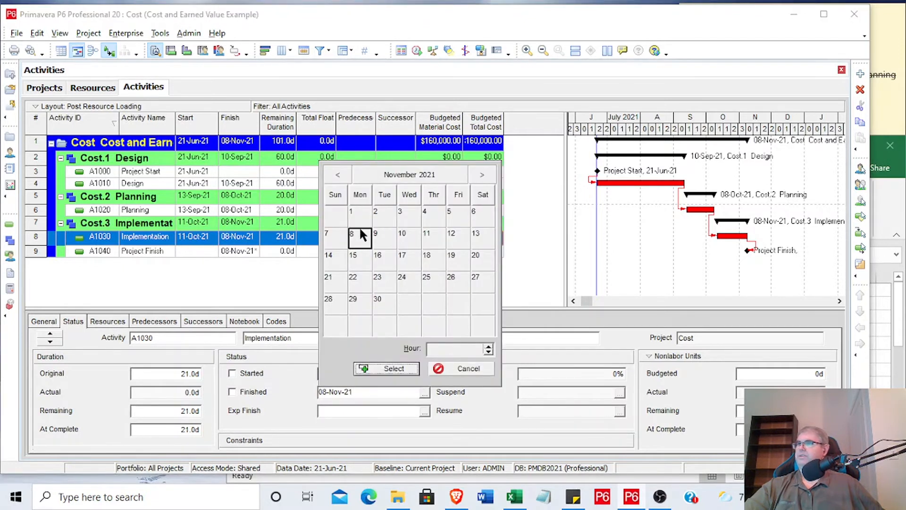
left_click(454, 217)
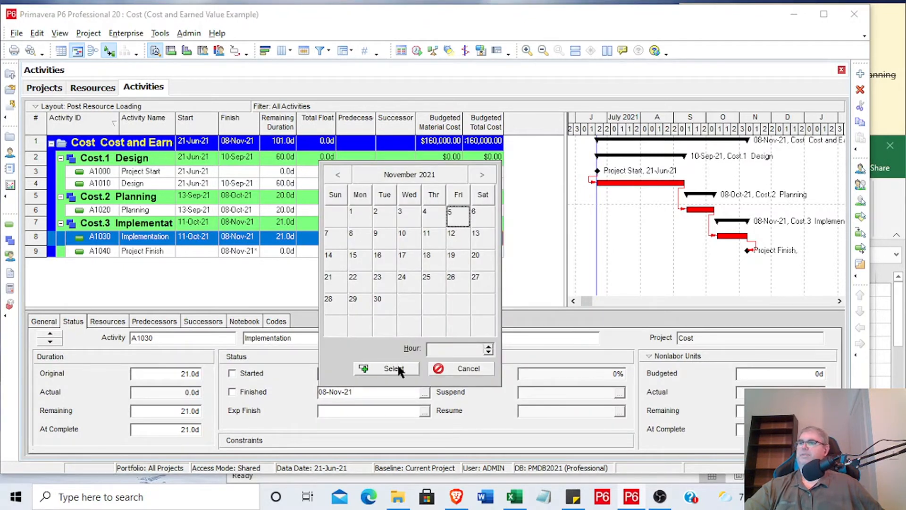
left_click(394, 368)
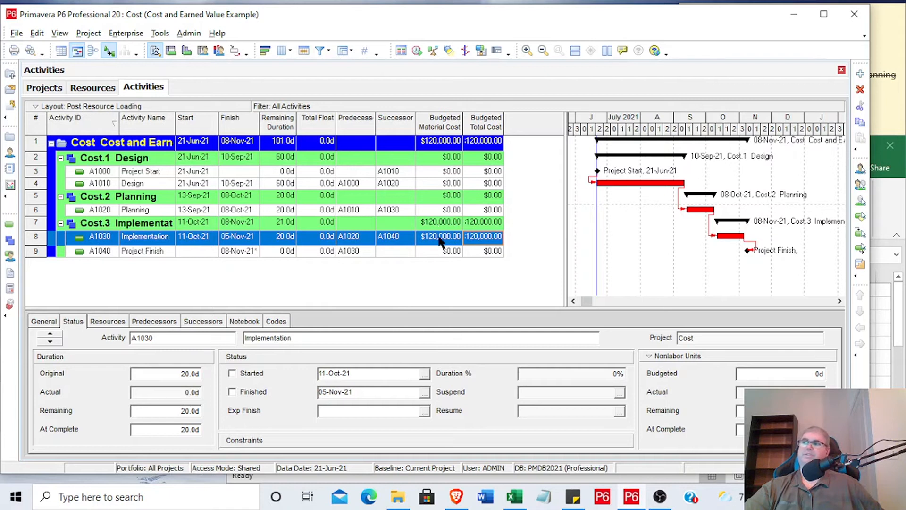
- Check the budgeted units of the New Cash assignment on the Implementation activity
left_click(49, 323)
left_click(118, 323)
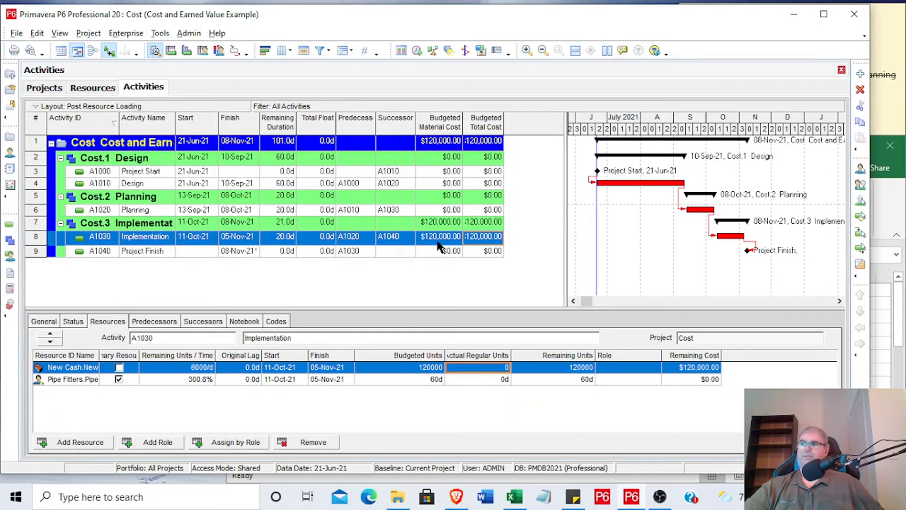
left_click(407, 368)
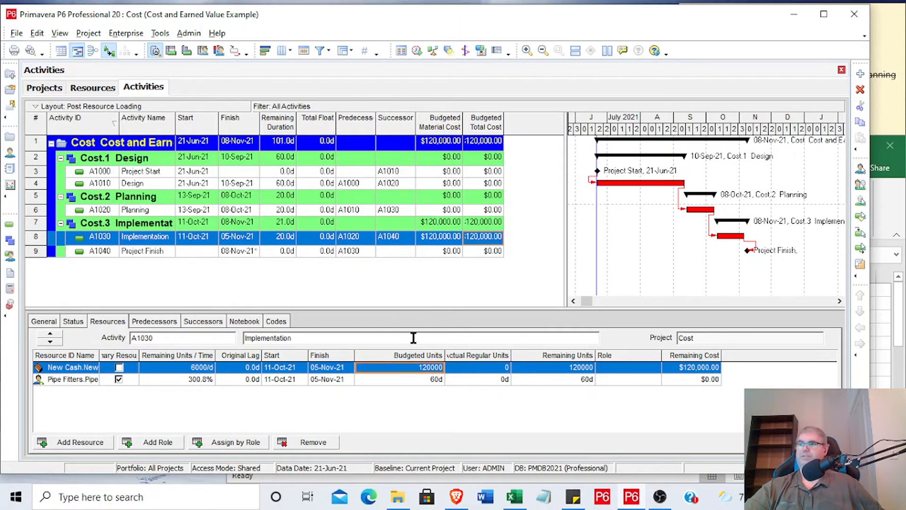
left_click(410, 367)
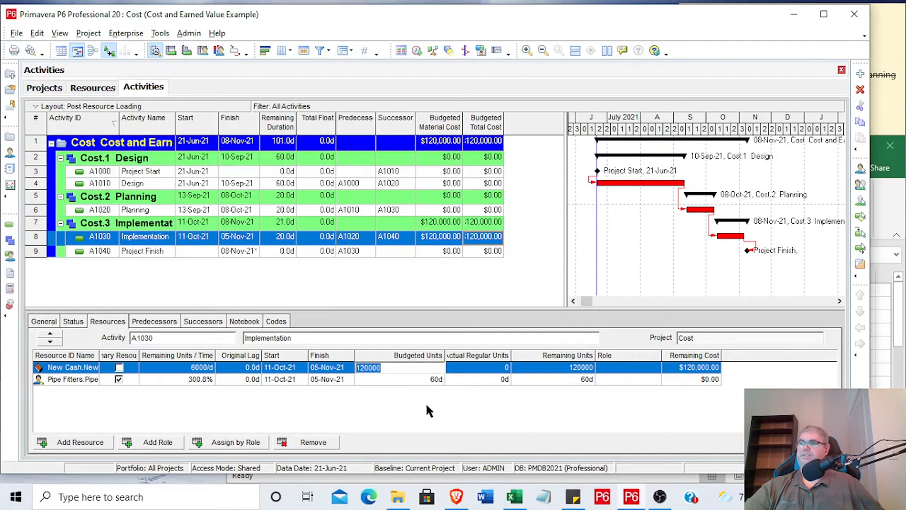
key("Return")
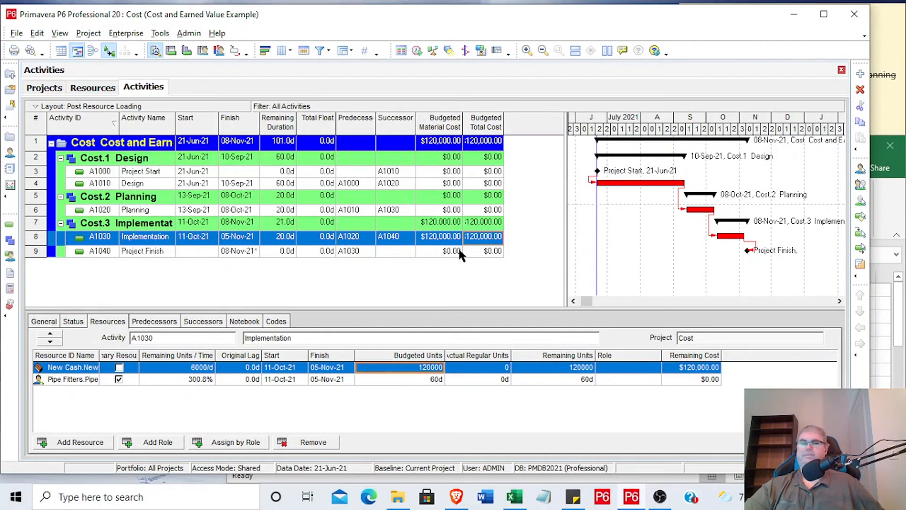
- Assign the New Cash Money Resource to activities A1020 Planning and A1010 Design
left_click(150, 211)
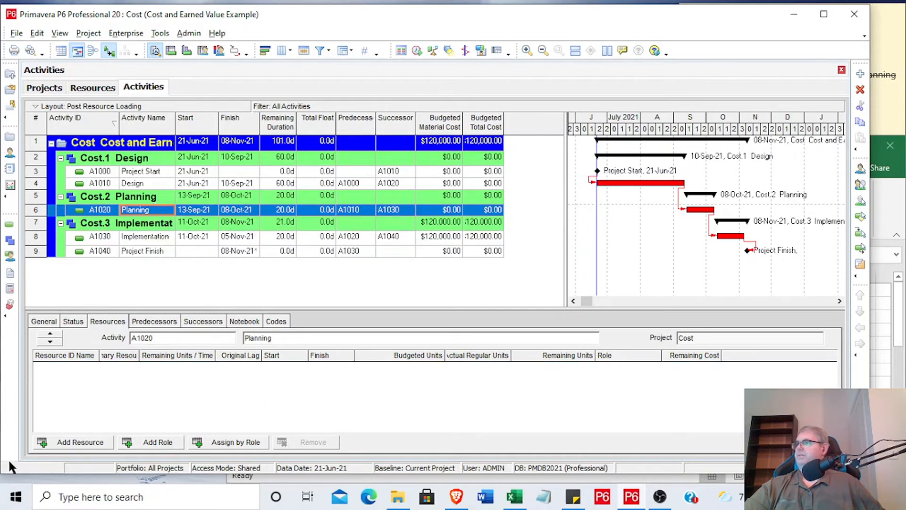
left_click(71, 443)
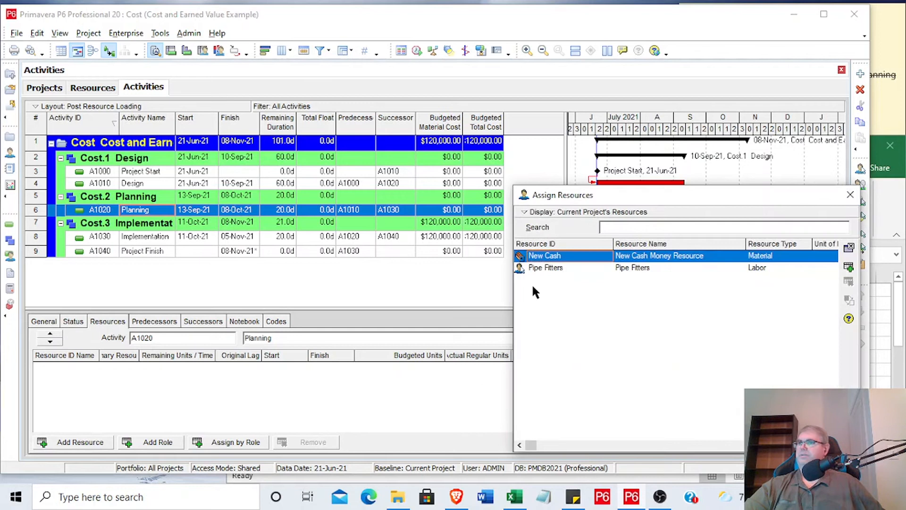
left_click(849, 267)
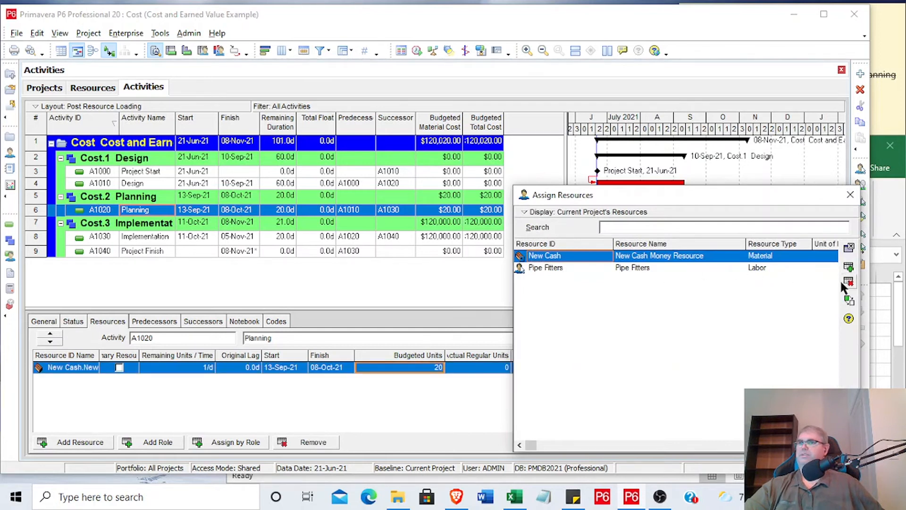
left_click(274, 183)
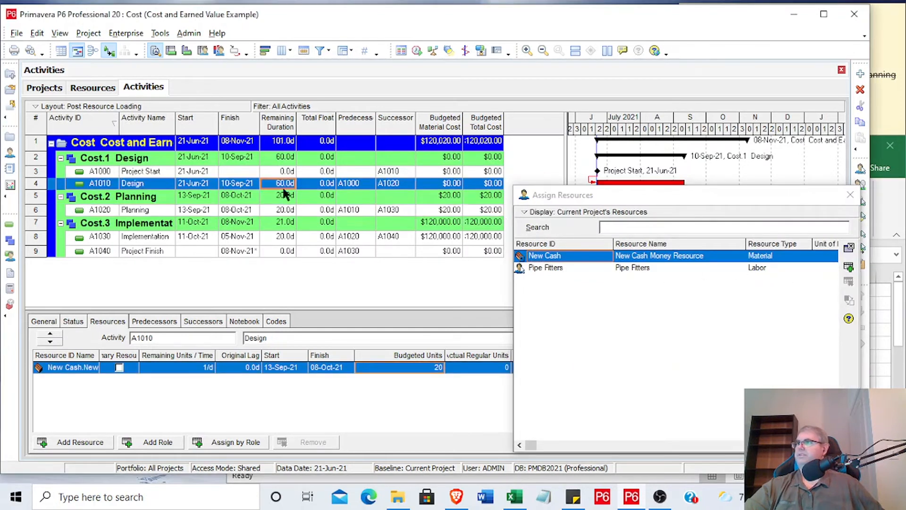
left_click(849, 267)
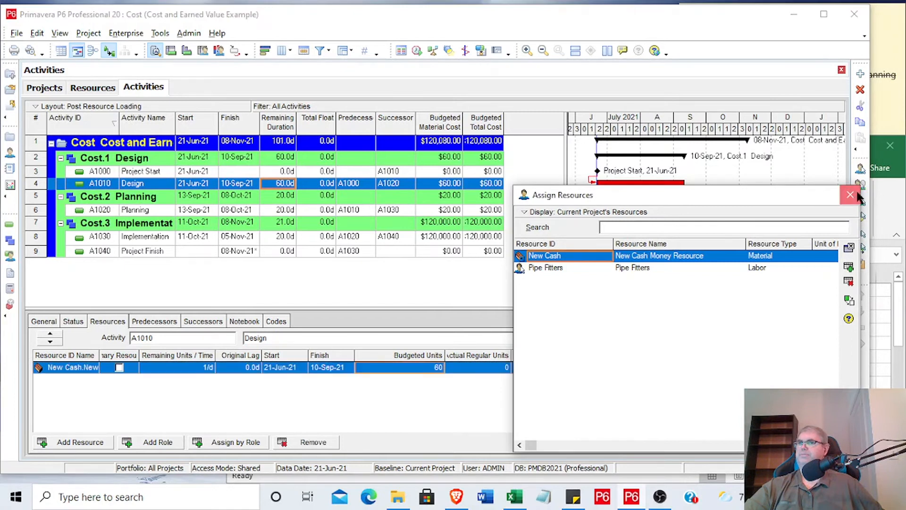
left_click(849, 195)
- Check Planning's total cost in the Excel workbook and set its New Cash assignment's budgeted units to 14000 in Primavera P6
left_click(892, 364)
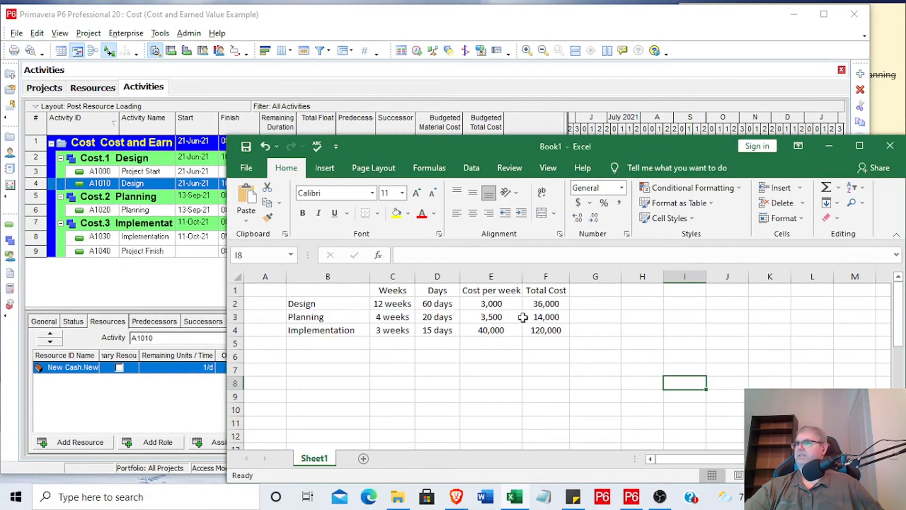
left_click(125, 282)
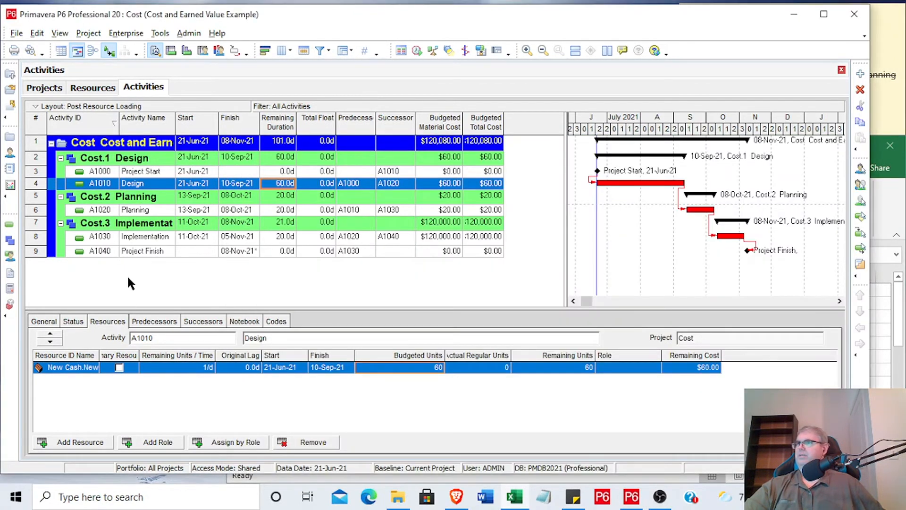
left_click(439, 210)
left_click(79, 323)
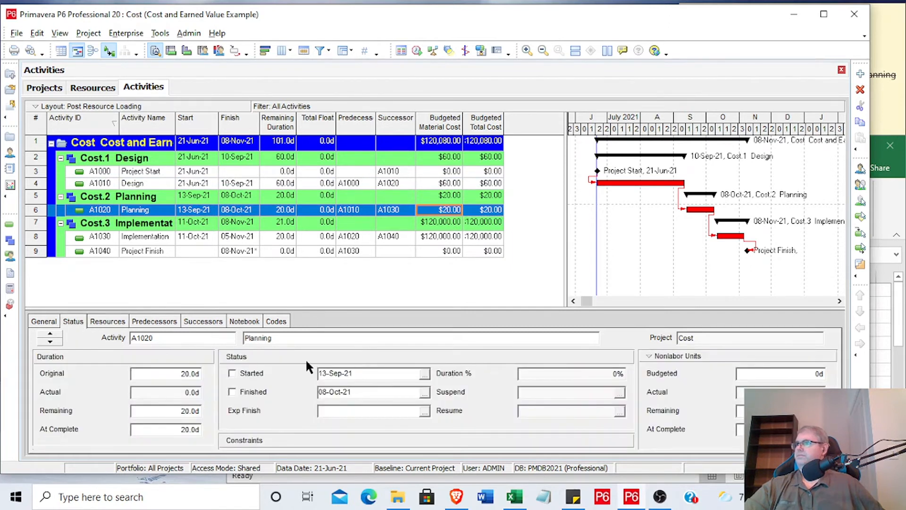
left_click(125, 324)
left_click(412, 367)
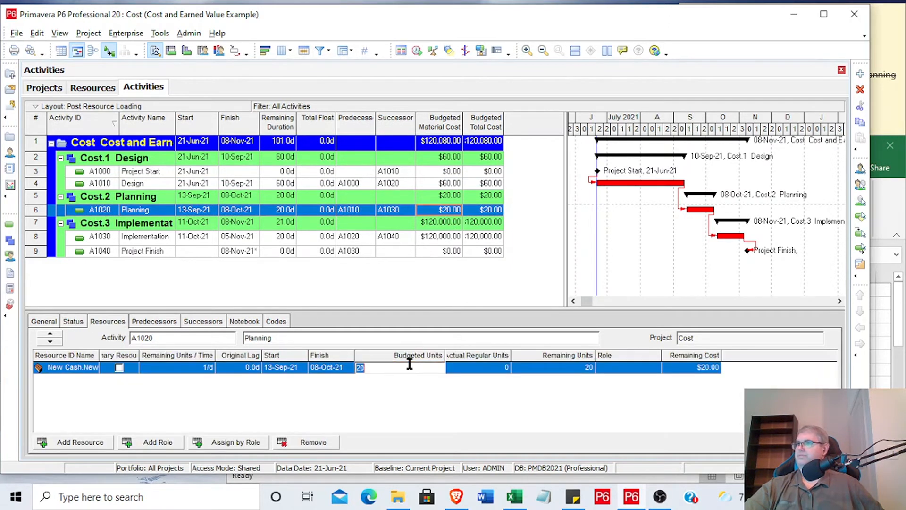
key("BackSpace")
key("BackSpace")
type("1")
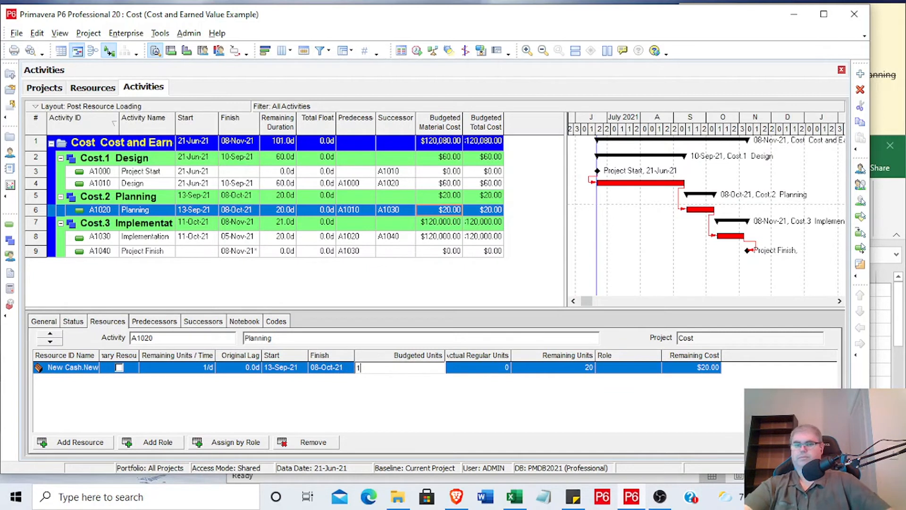
type("4000")
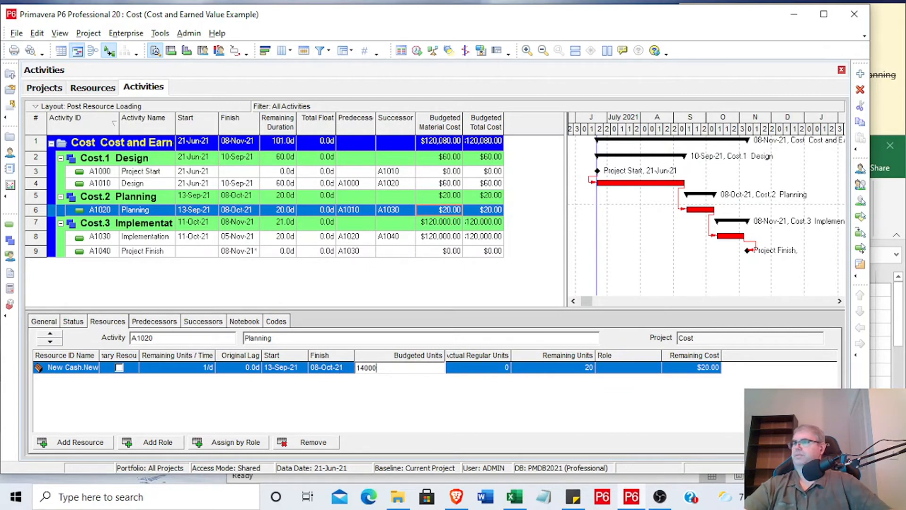
key("Tab")
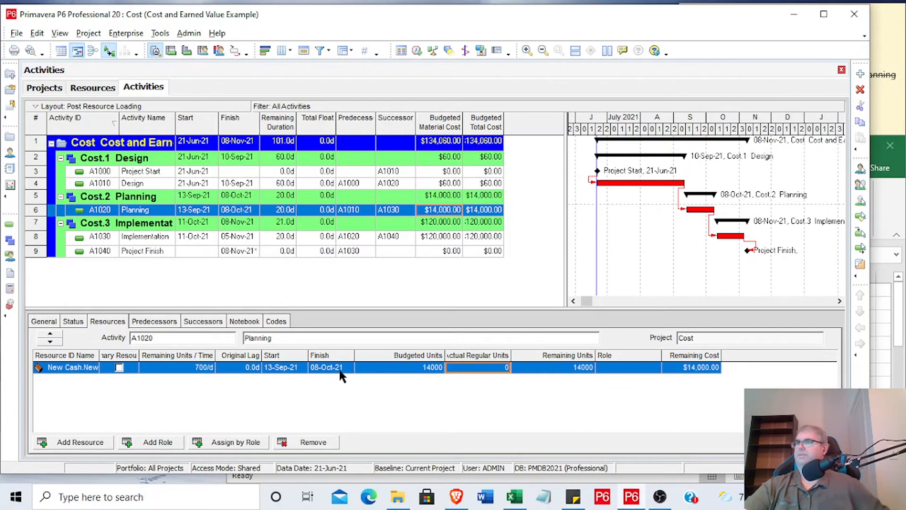
- Check Design's total cost in the Excel workbook and set its New Cash assignment's budgeted units to 36000 in Primavera P6
left_click(880, 353)
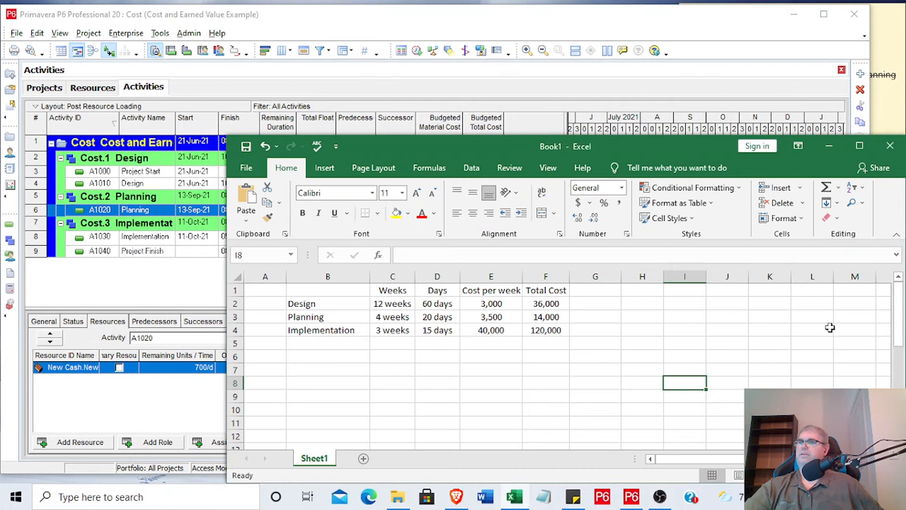
left_click(191, 280)
left_click(441, 172)
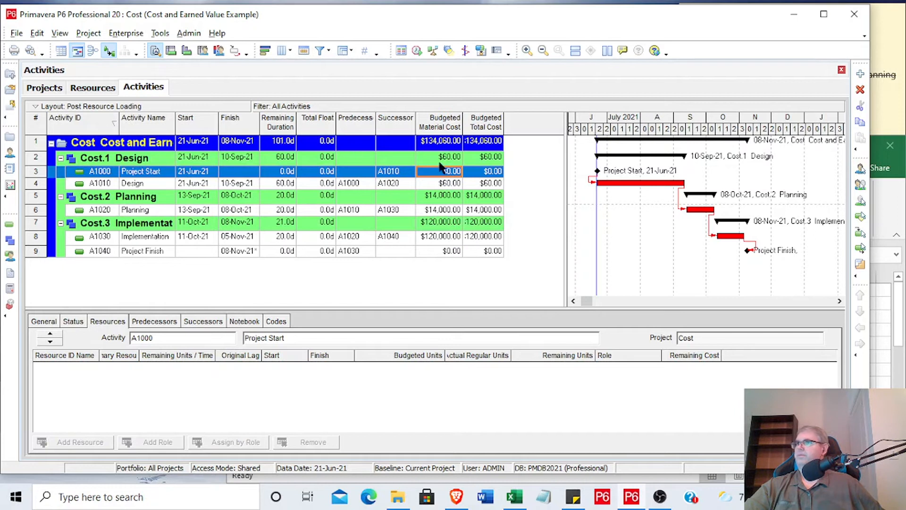
left_click(457, 182)
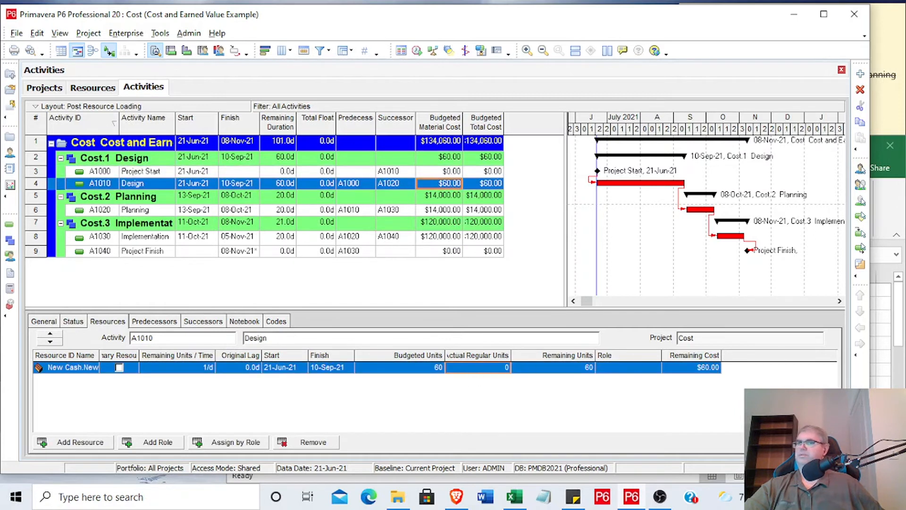
left_click(886, 373)
left_click(125, 280)
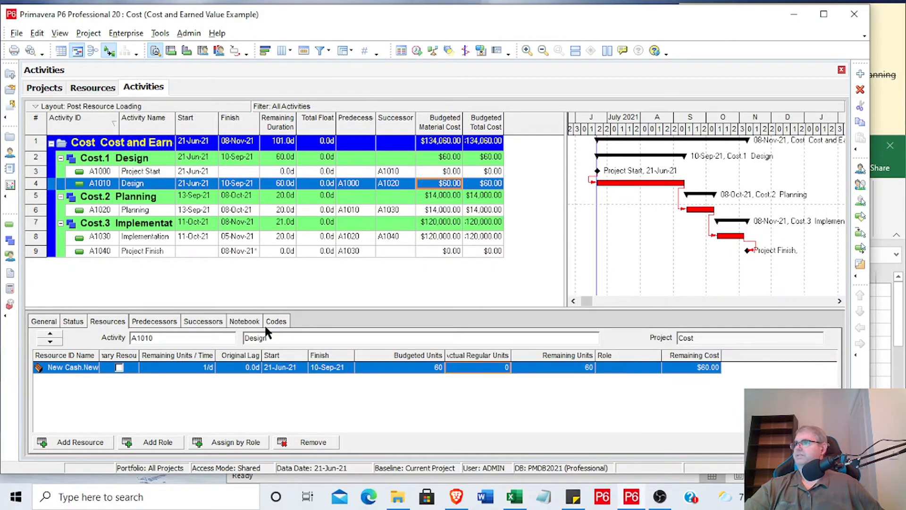
left_click(408, 366)
left_click(408, 367)
type("36000")
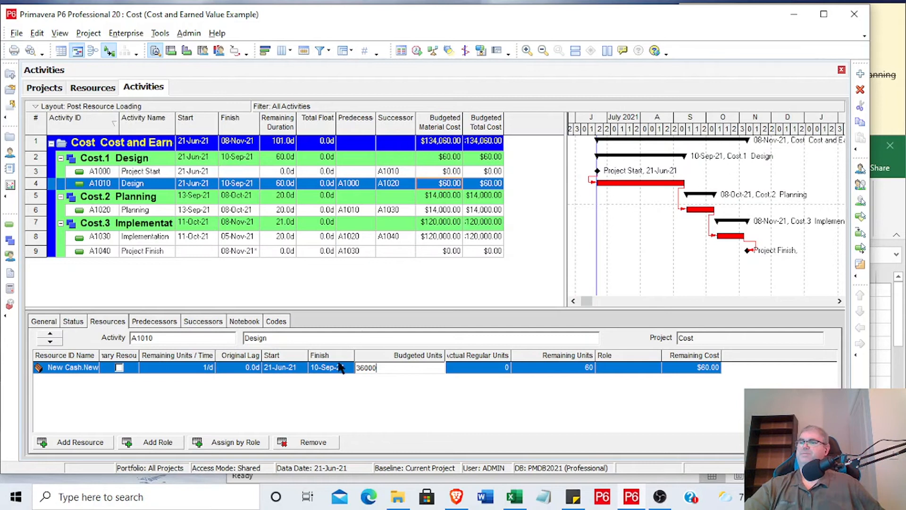
key("Tab")
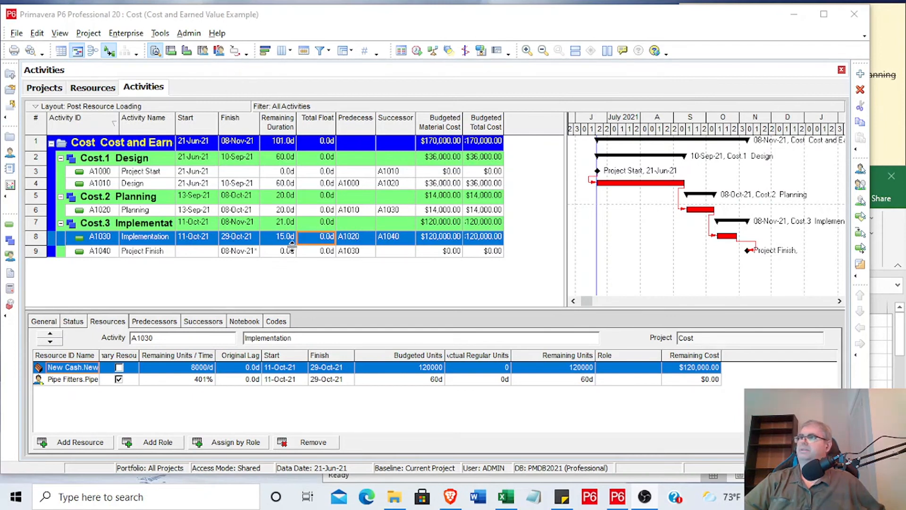
- Show the resource usage profile for New Cash and arrange the Excel cost table beside it for comparison
left_click(220, 50)
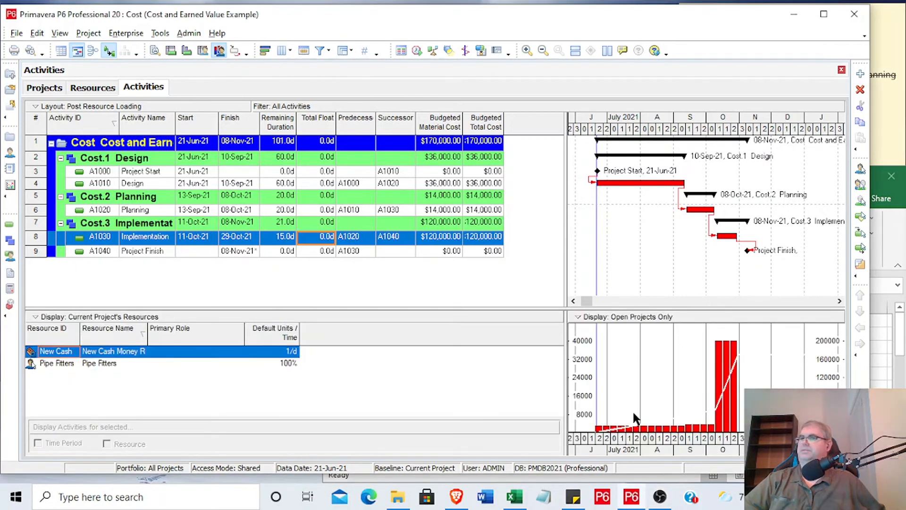
left_click(517, 500)
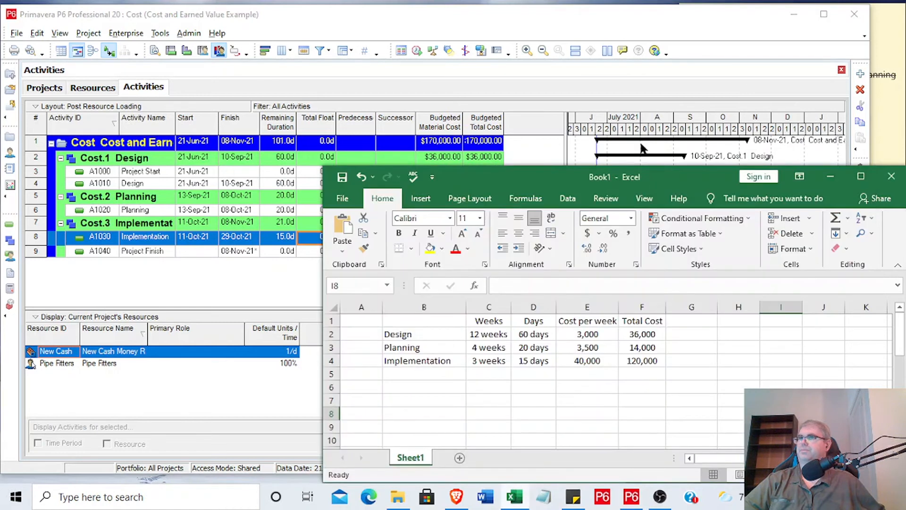
left_click_drag(700, 176, 523, 160)
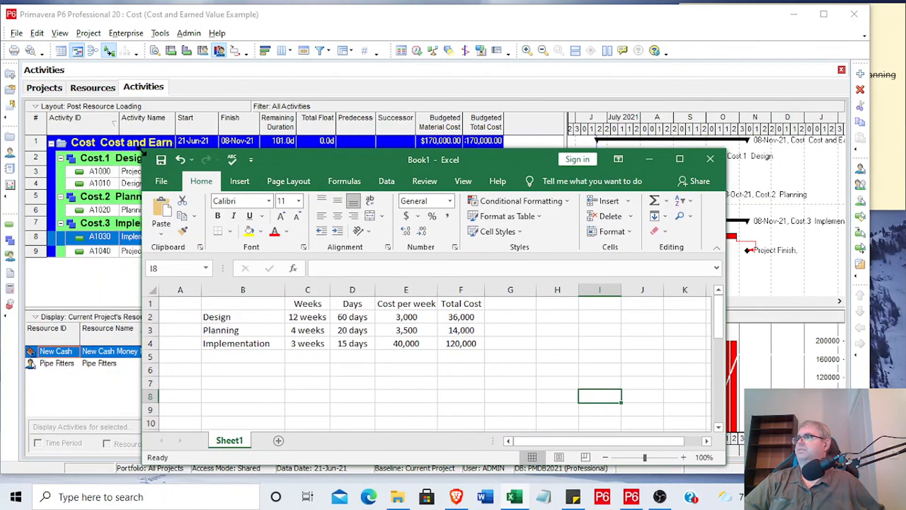
left_click_drag(142, 149, 317, 156)
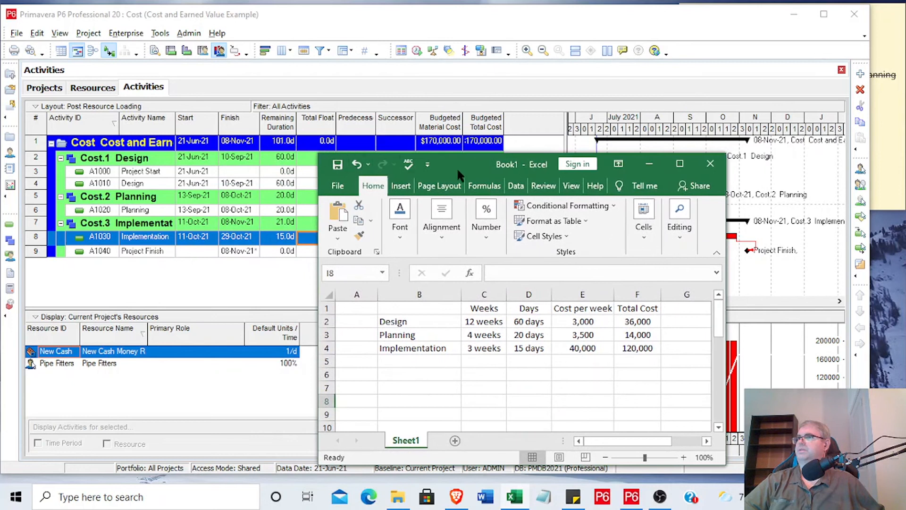
left_click_drag(476, 165, 316, 175)
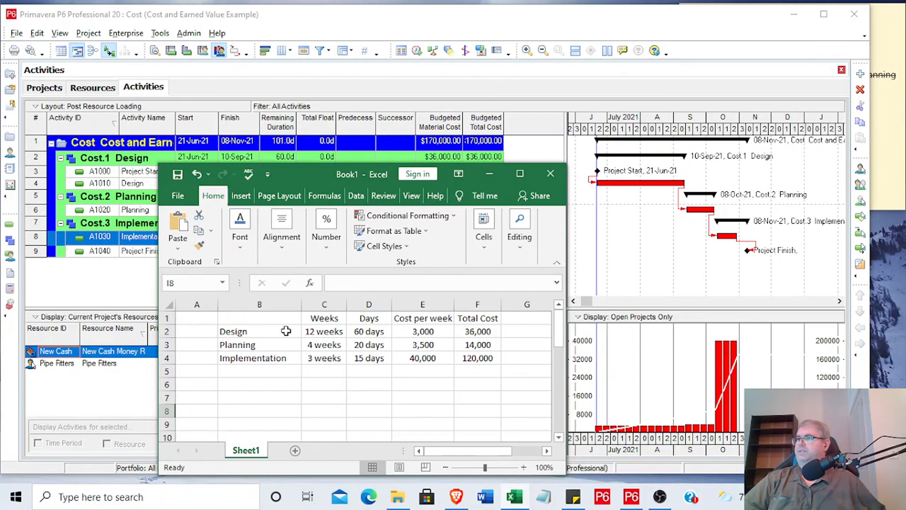
- Preview the Primavera P6 layout for printing, excluding the Activity Table and Gantt Chart and including the Profile in the page setup
left_click(122, 290)
left_click(23, 36)
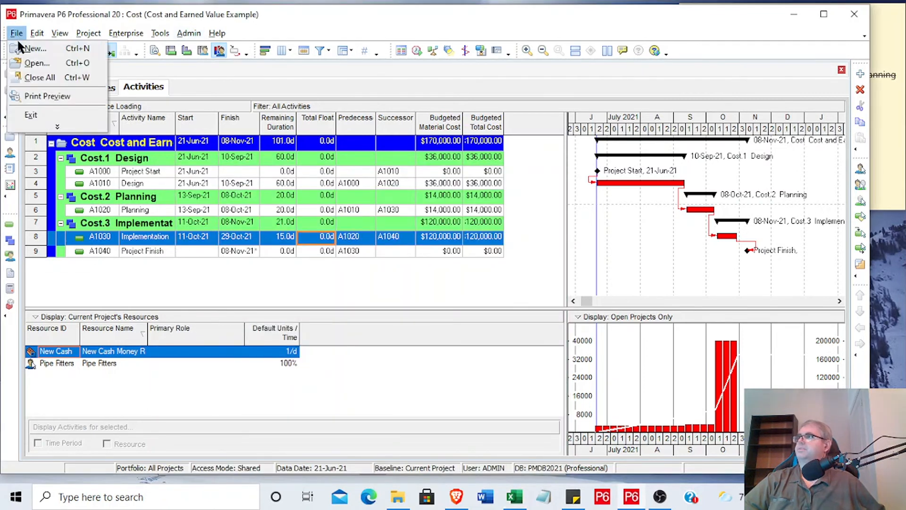
left_click(29, 95)
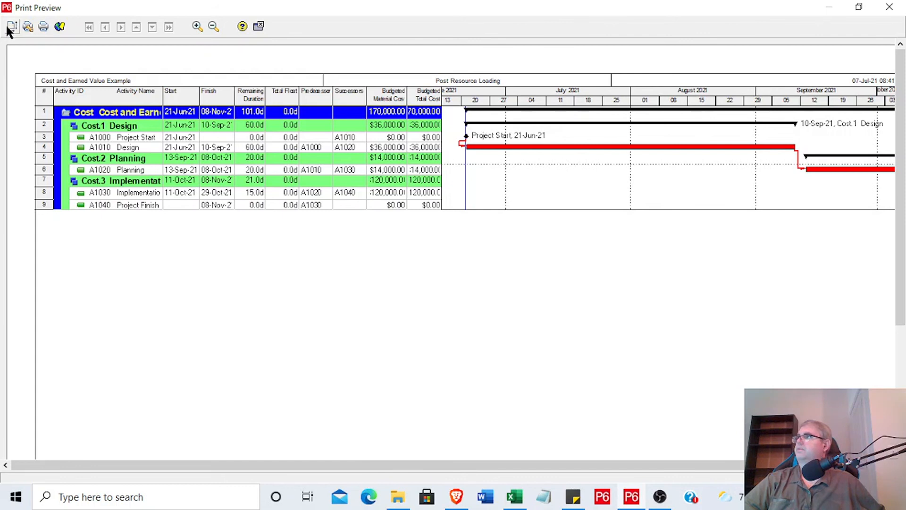
left_click(8, 30)
left_click(556, 134)
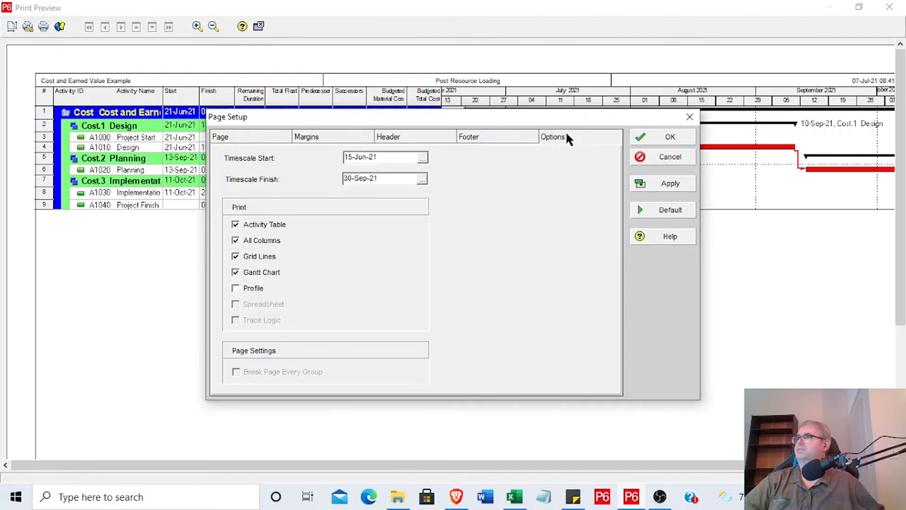
left_click(236, 224)
left_click(241, 271)
left_click(238, 288)
left_click(641, 136)
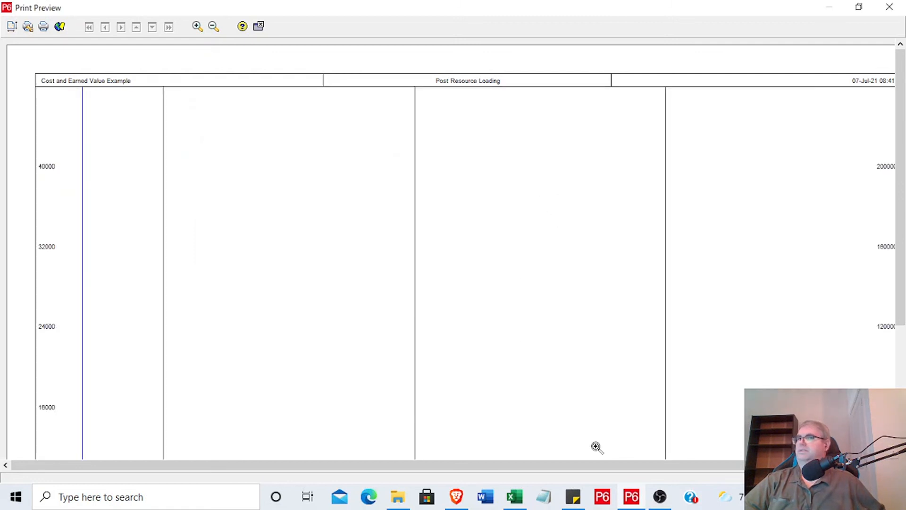
left_click_drag(592, 465, 629, 465)
left_click_drag(895, 243, 903, 359)
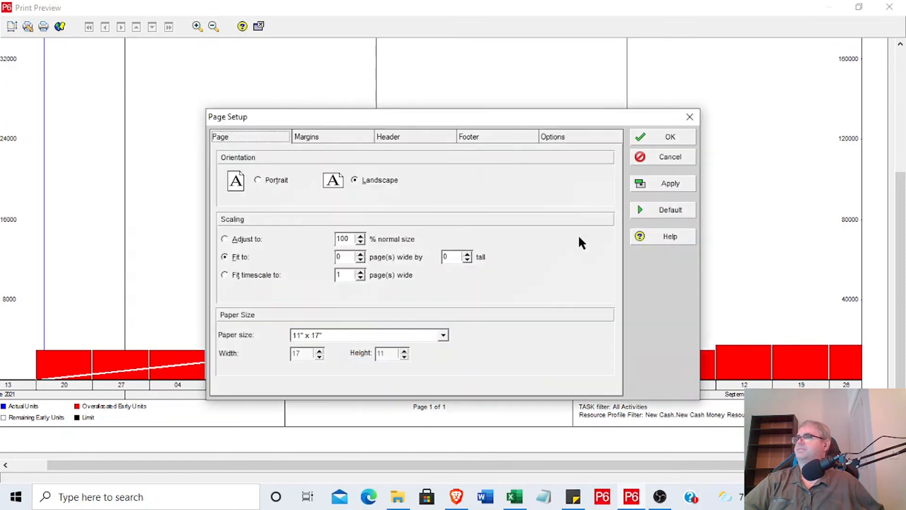
- Extend the timescale finish in the print preview's page setup to 30-Oct-21 and apply it to the profile
left_click(559, 138)
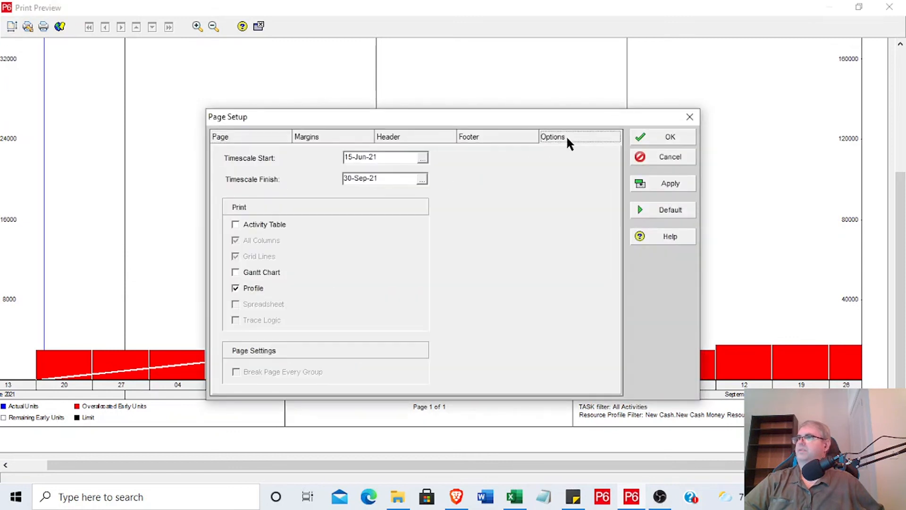
left_click(422, 179)
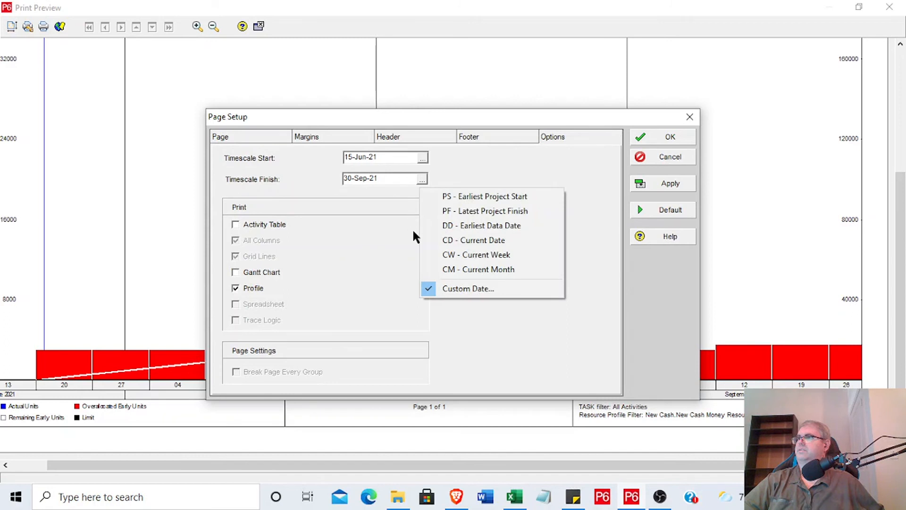
left_click(472, 289)
left_click(507, 202)
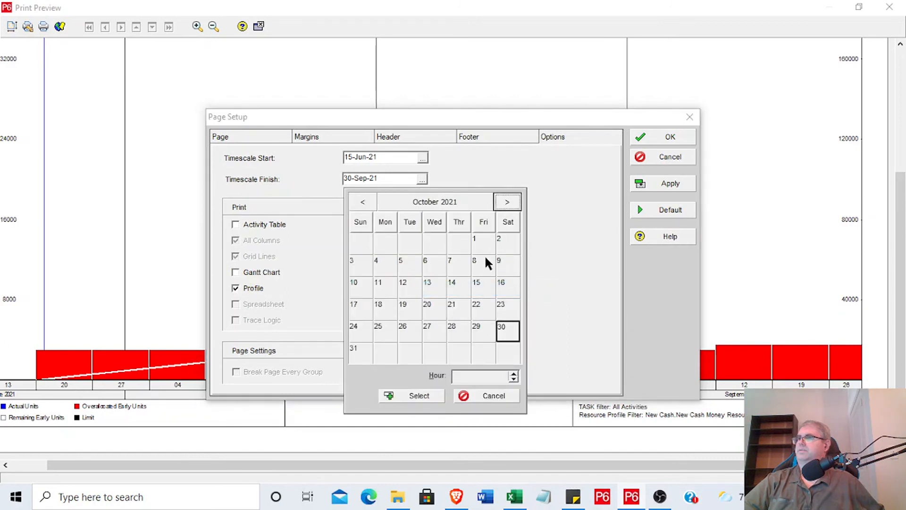
left_click(418, 396)
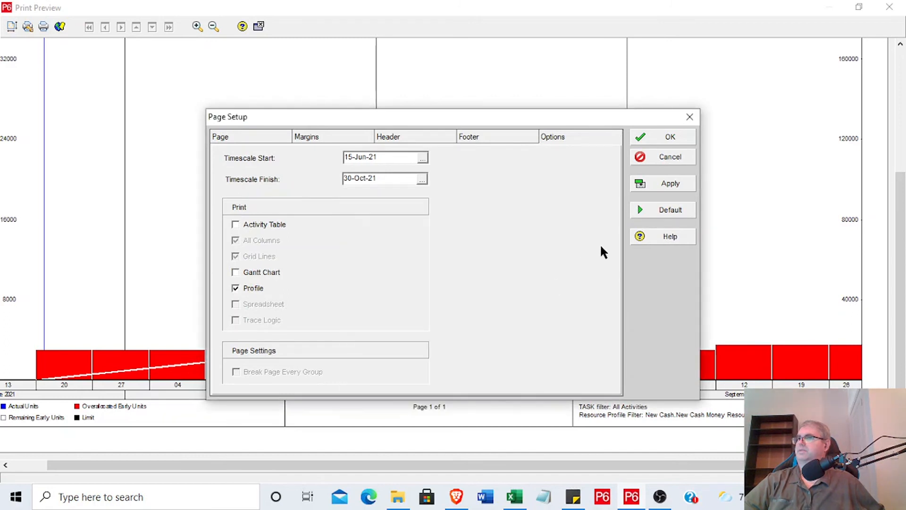
left_click(662, 183)
- Set the printed profile's timescale finish to the custom date 30-Nov-21, apply it and close the page setup
left_click(422, 180)
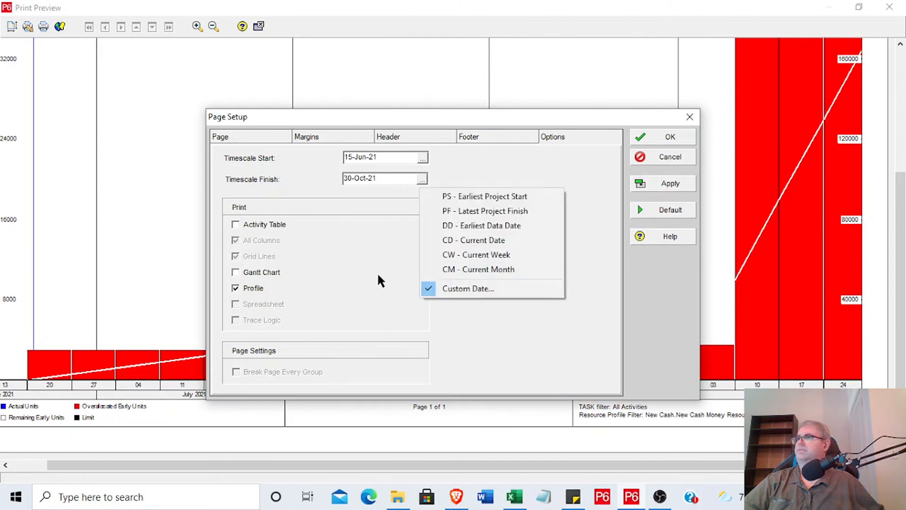
left_click(474, 288)
left_click(507, 202)
left_click(428, 395)
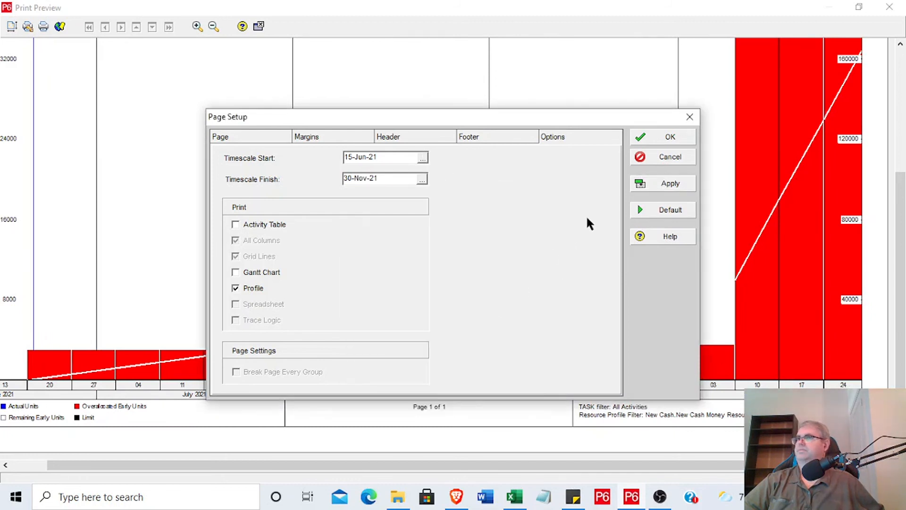
left_click(652, 180)
left_click(660, 137)
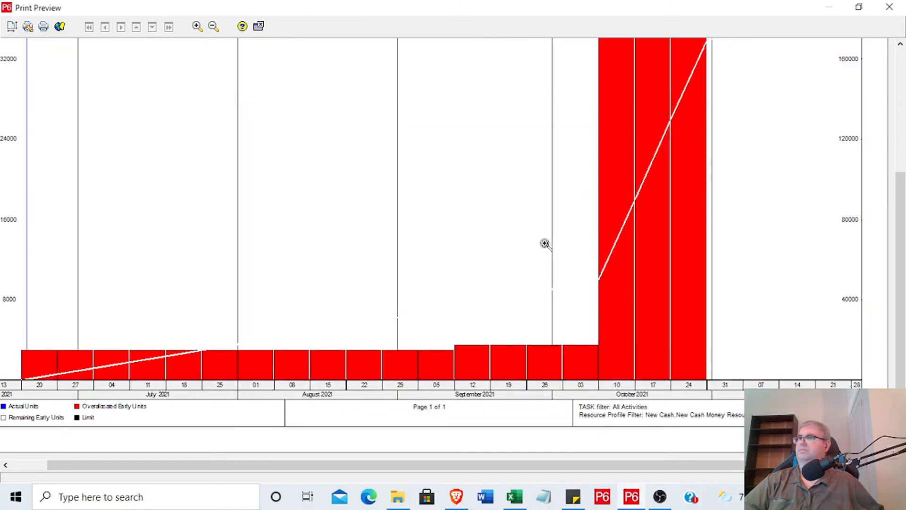
- Examine the New Cash usage profile up close and as a full page in the print preview, and return to the Activities view
left_click(544, 241)
left_click(543, 240)
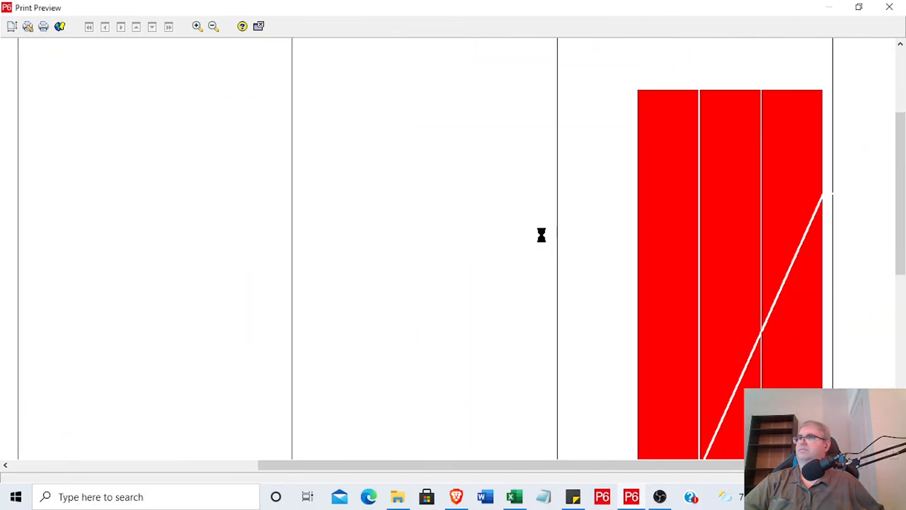
left_click(212, 27)
left_click(211, 26)
left_click(211, 27)
left_click(212, 27)
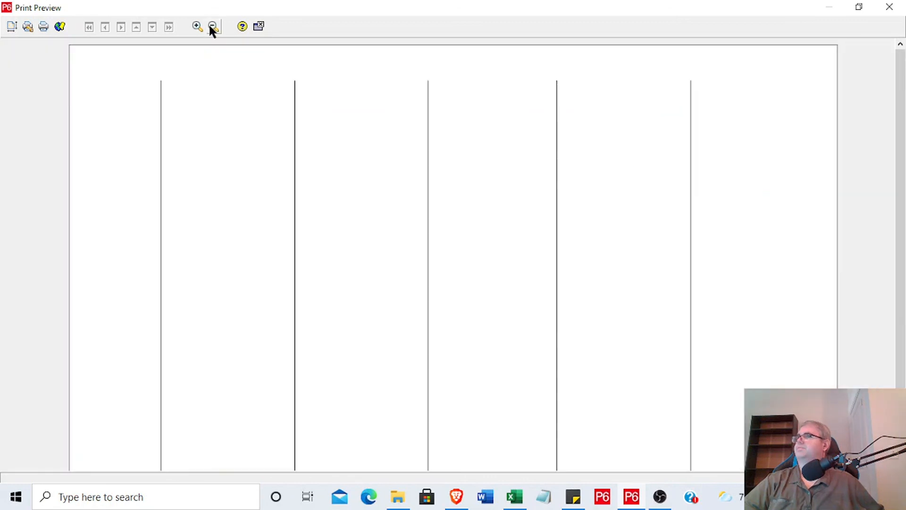
left_click(212, 26)
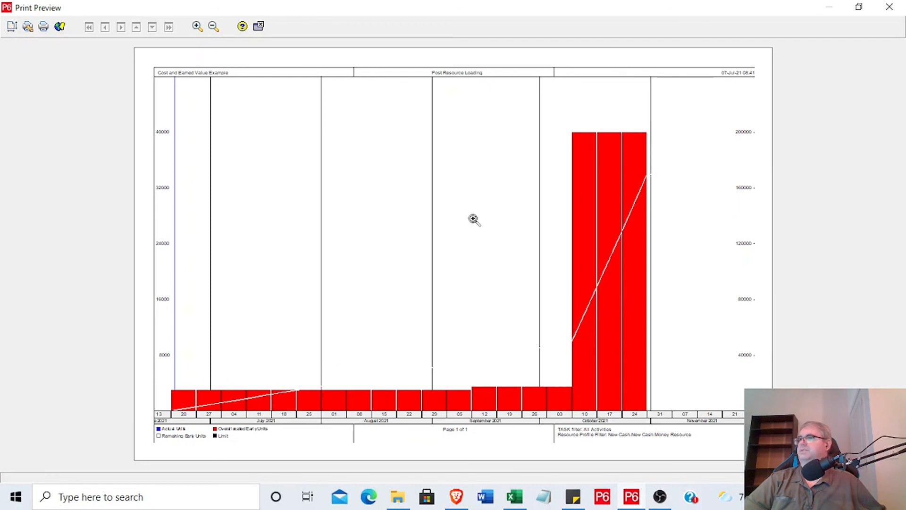
left_click(889, 7)
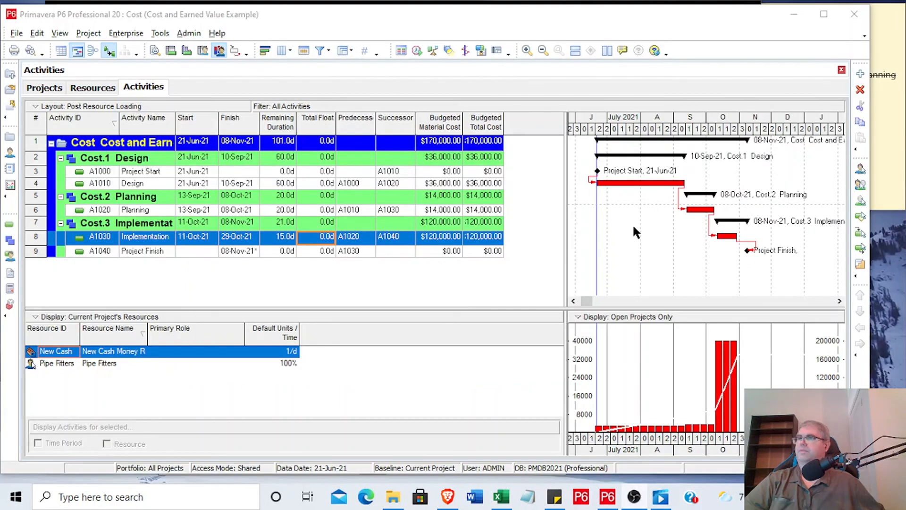